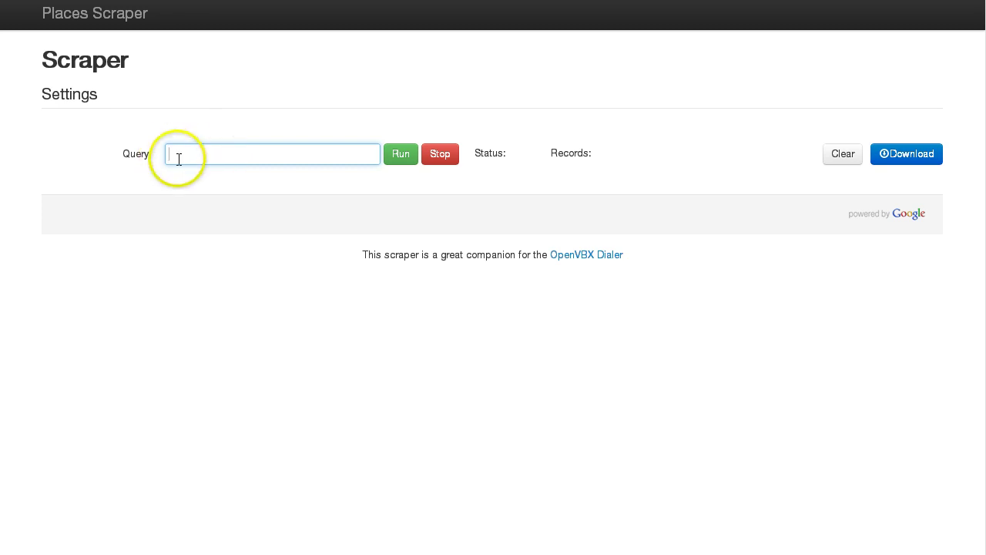
Run the scraper with the query "plumbers in Denver"
left_click(238, 150)
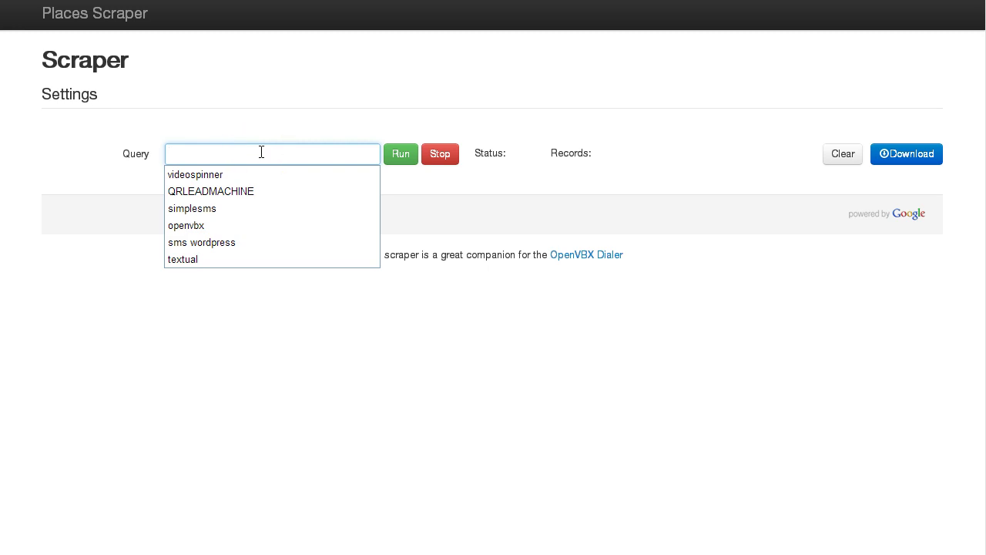
type("plumbers in Denver")
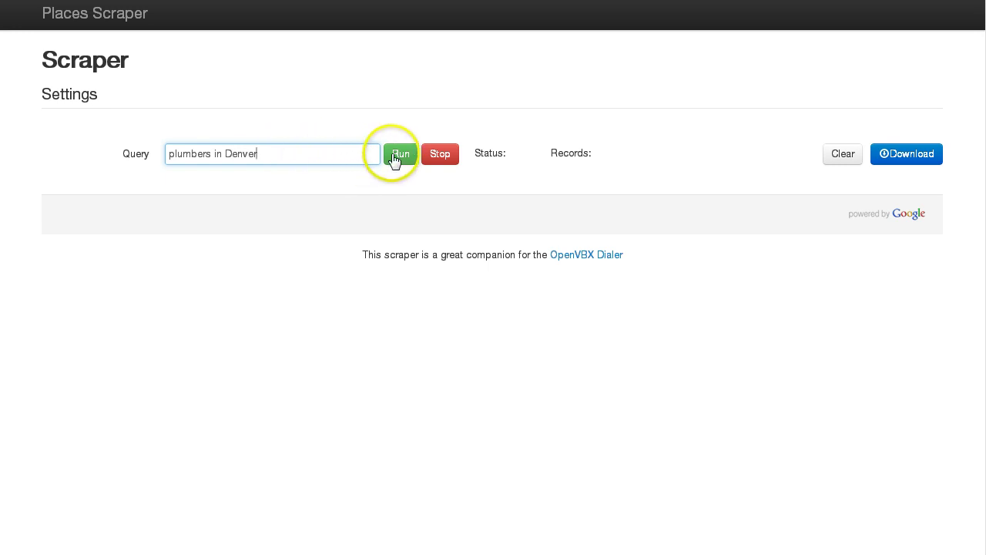
left_click(397, 157)
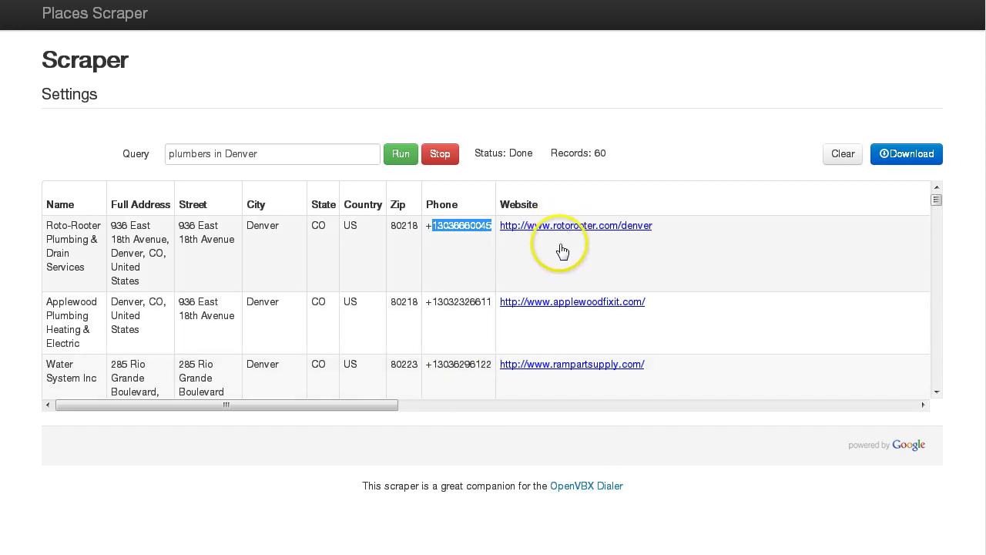
View the Roto-Rooter website linked in the first record, and return to the scraper results
left_click_drag(388, 405, 485, 403)
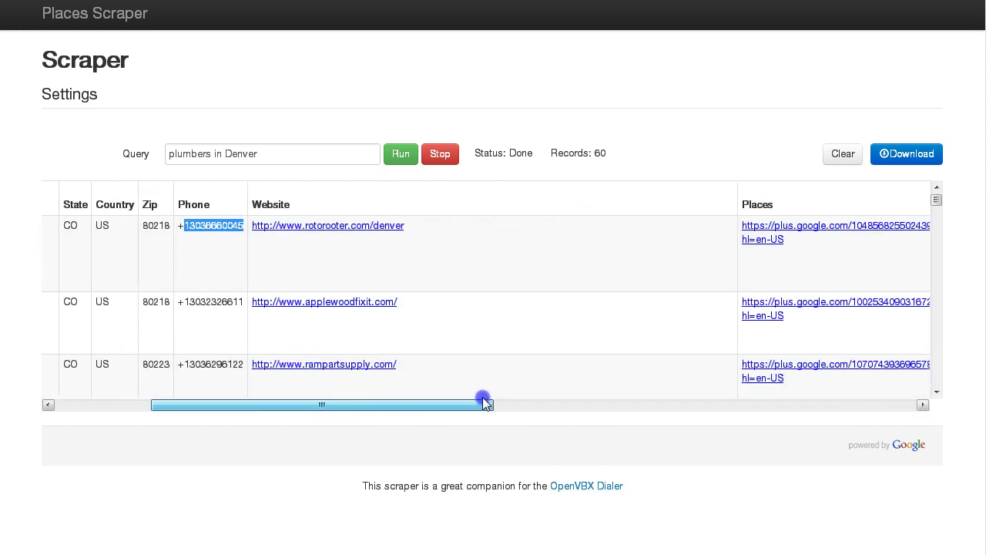
left_click(370, 225)
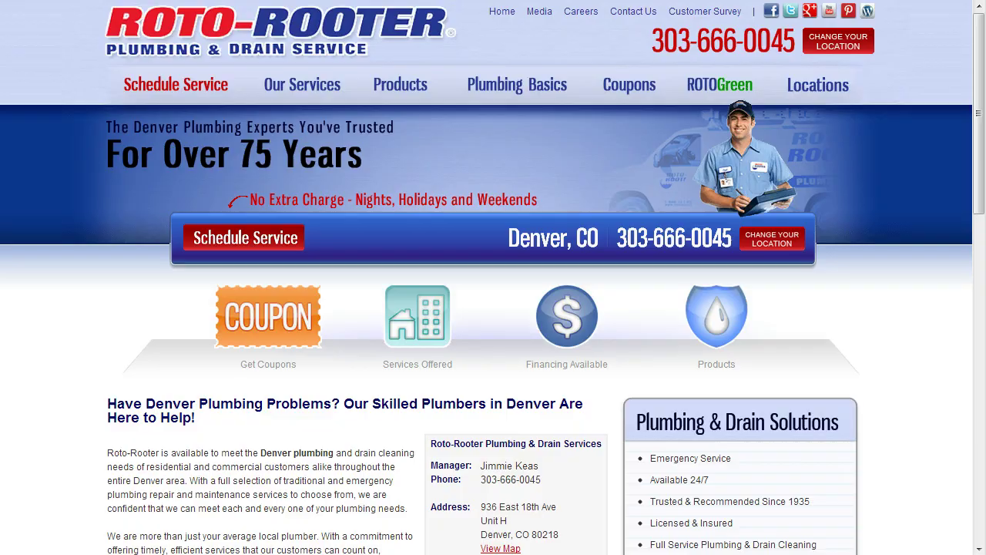
key("ctrl+w")
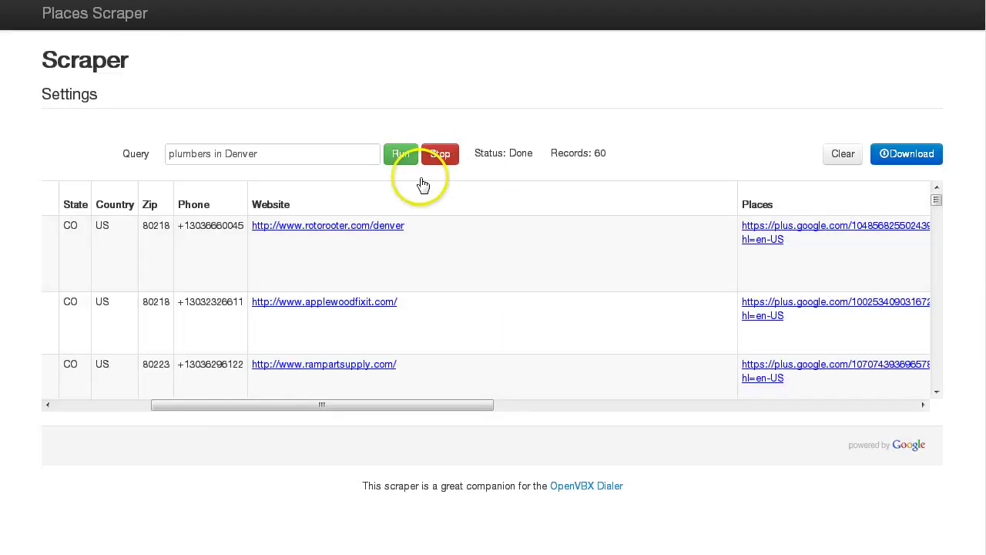
View the Google+ listing linked in the Places column for Water System Inc and look through its reviews
left_click_drag(457, 406, 646, 395)
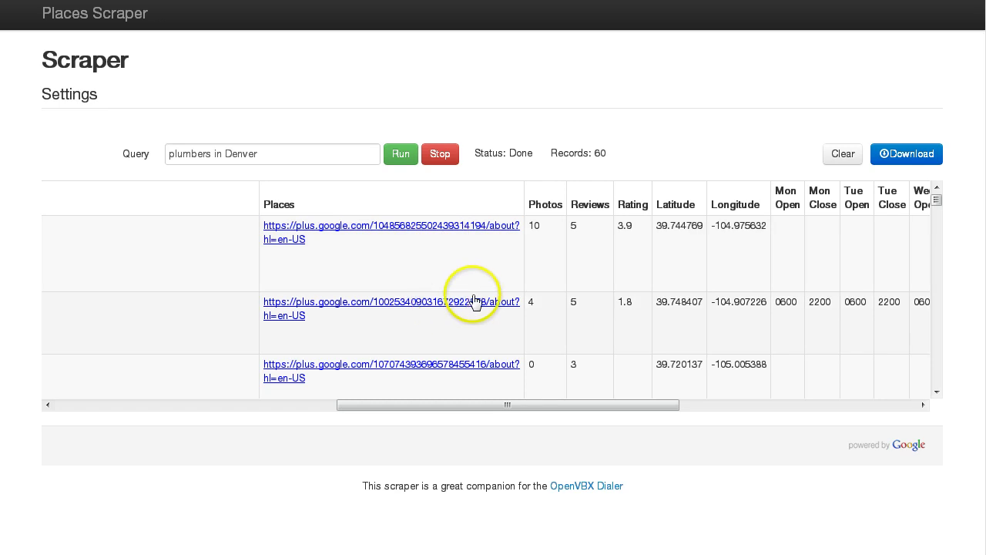
scroll(471, 301, "down", 2)
scroll(478, 299, "up", 2)
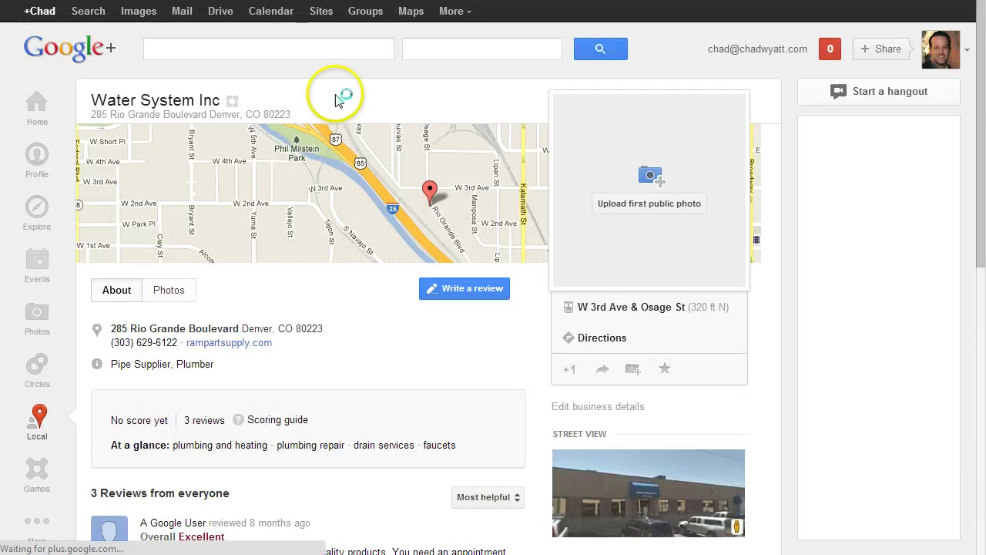
scroll(331, 236, "down", 4)
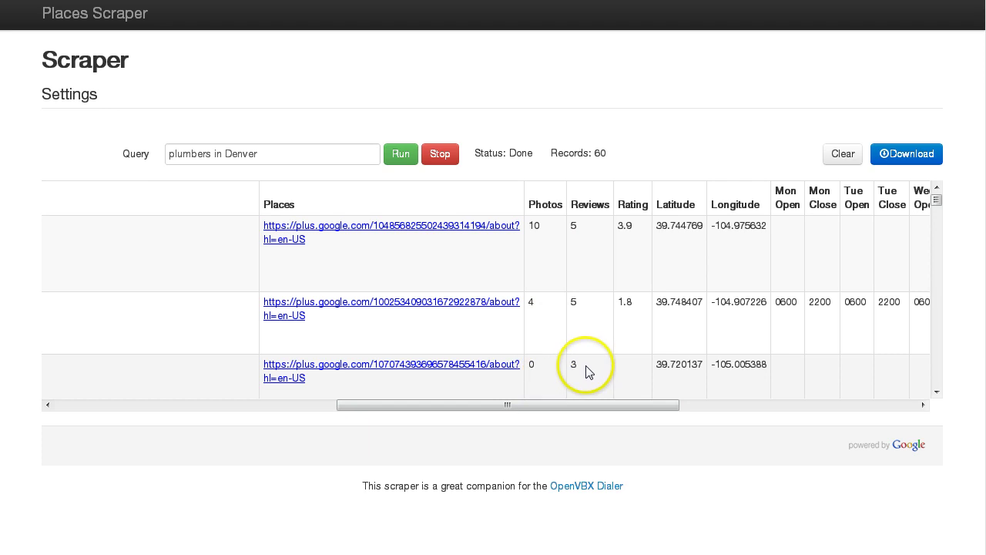
Examine the photos, reviews, rating and coordinate columns across the scraped Denver plumber records
left_click_drag(593, 402, 611, 401)
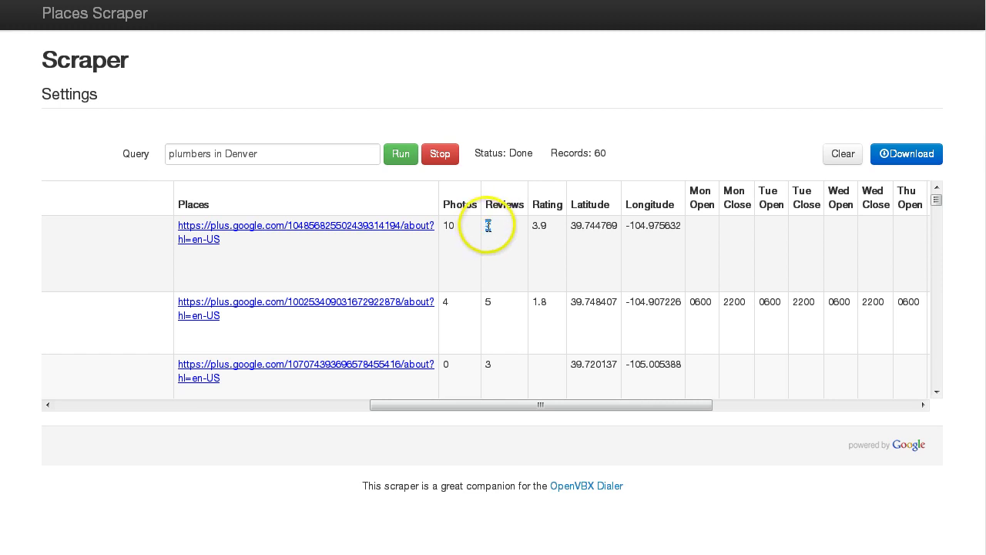
left_click_drag(488, 225, 497, 233)
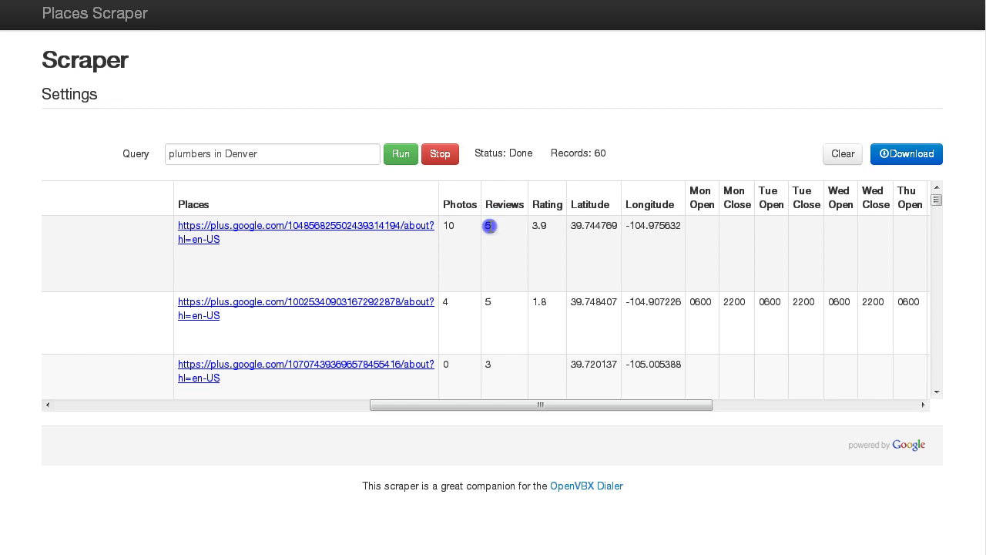
left_click(488, 226)
scroll(506, 297, "down", 1)
left_click_drag(505, 332, 500, 291)
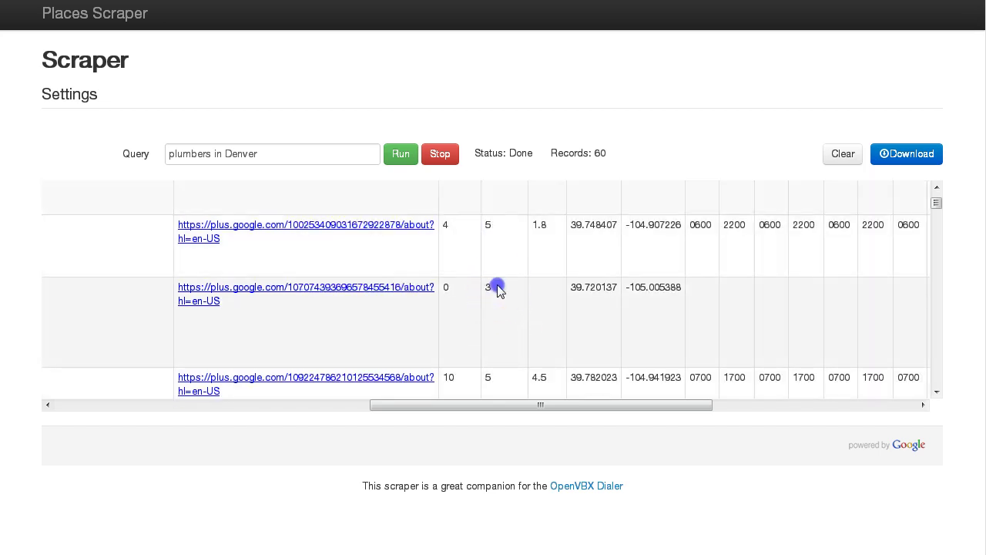
mouse_move(351, 302)
left_mouse_down()
mouse_move(533, 308)
mouse_move(570, 250)
left_mouse_up()
scroll(533, 307, "up", 1)
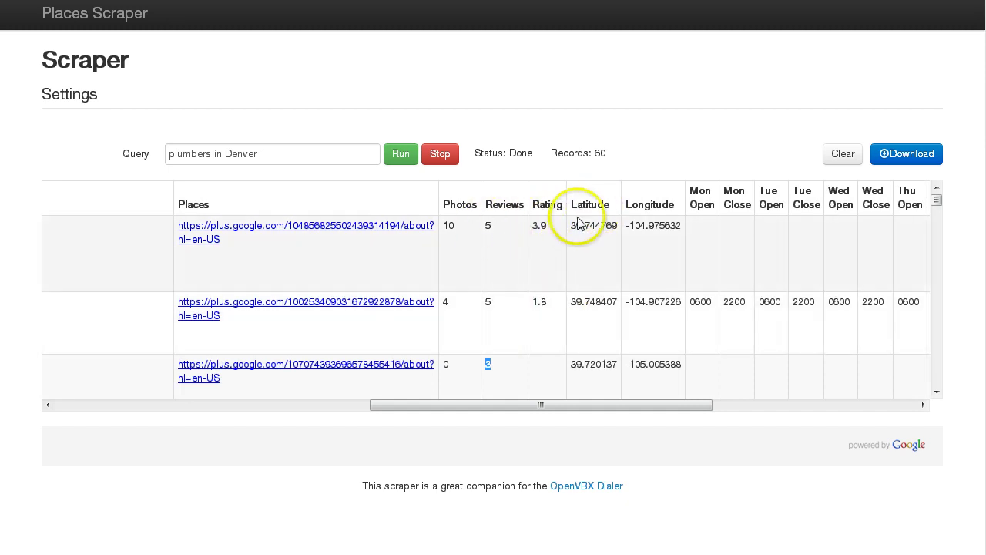
scroll(579, 253, "down", 2)
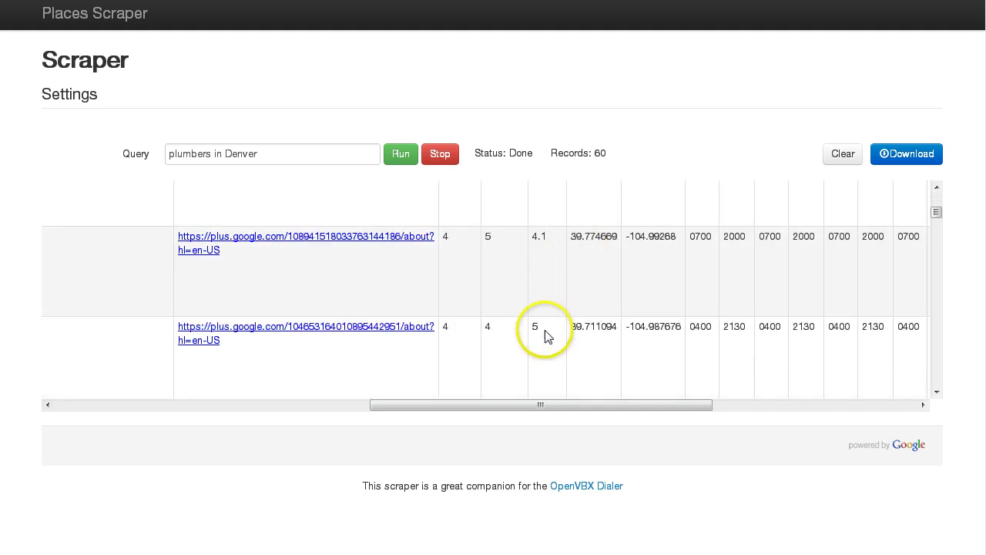
scroll(547, 336, "down", 2)
scroll(544, 336, "down", 1)
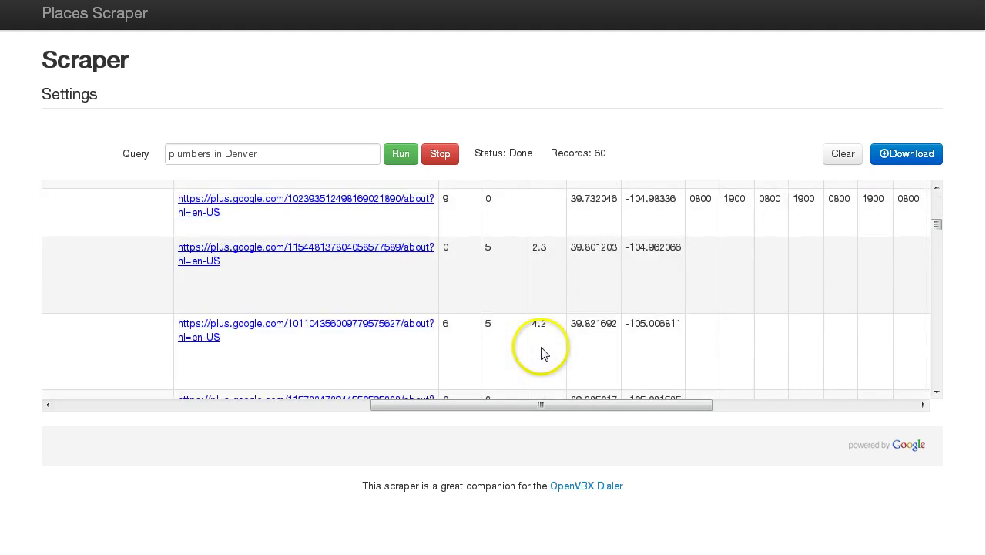
scroll(547, 335, "up", 5)
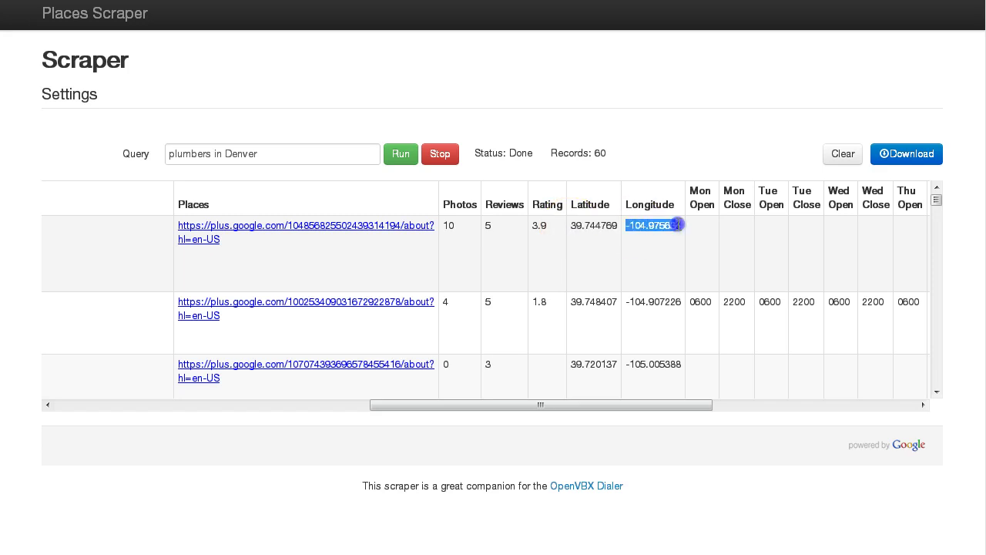
Examine the daily opening and closing hours, Monday to Sunday, across the scraped plumber records
left_click_drag(599, 403, 740, 388)
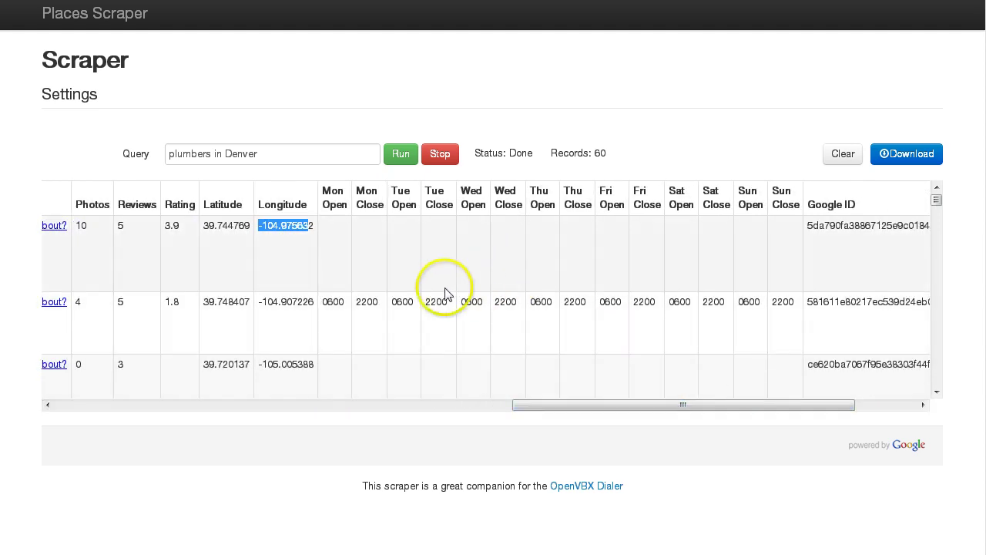
scroll(368, 304, "down", 2)
scroll(365, 309, "down", 2)
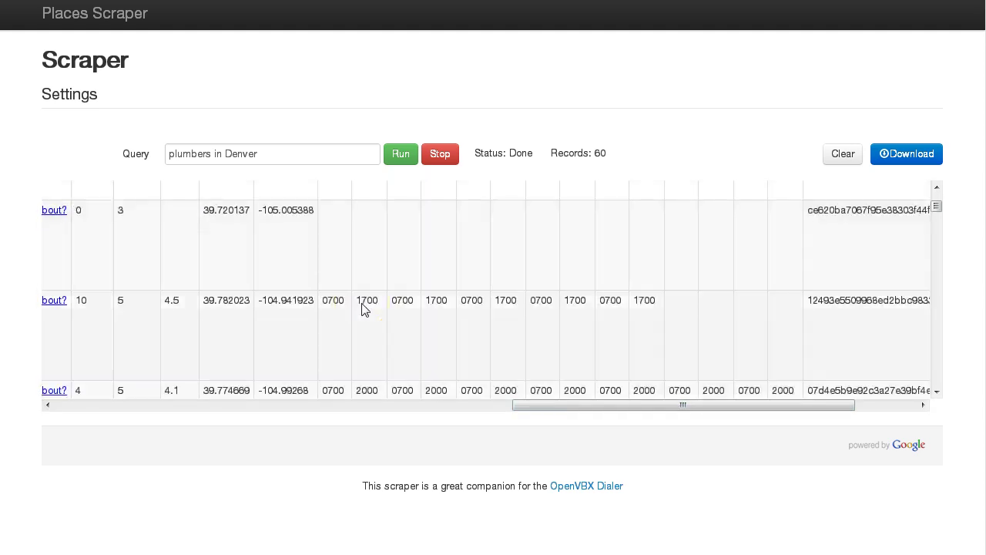
scroll(365, 309, "up", 4)
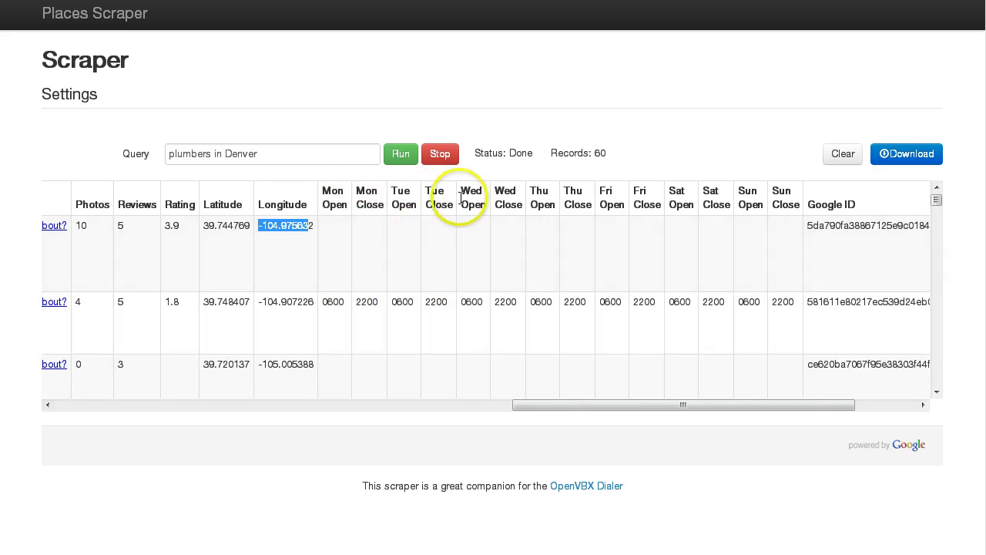
scroll(431, 349, "down", 5)
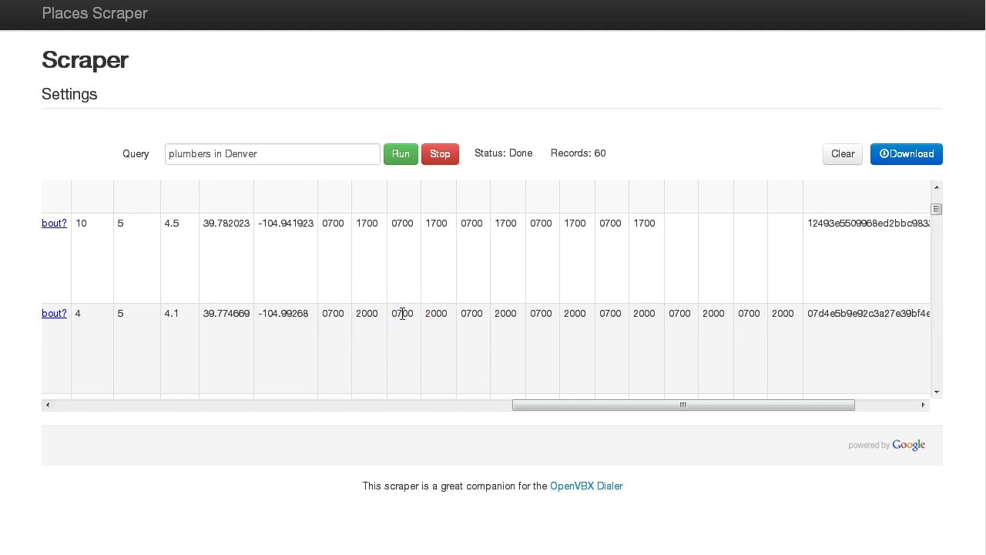
scroll(400, 318, "down", 3)
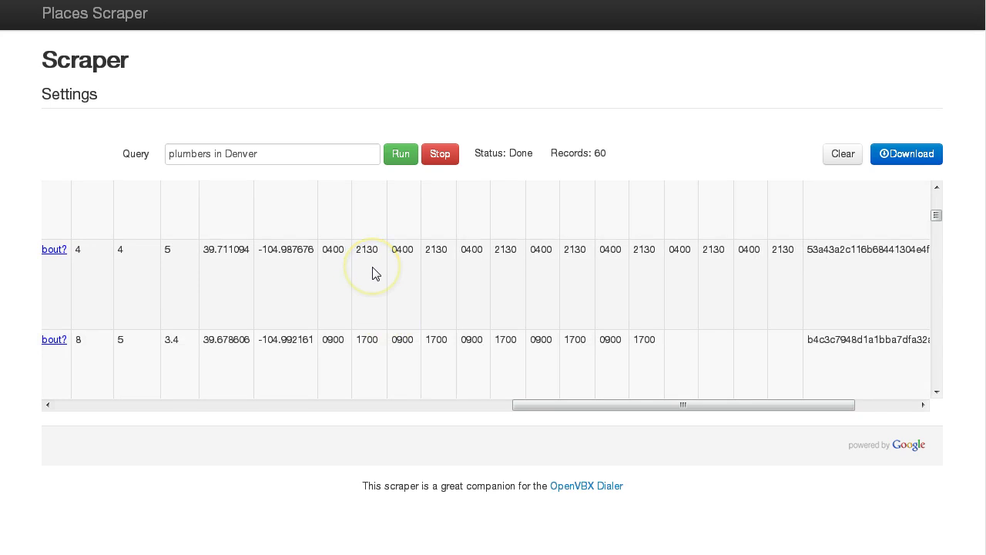
scroll(375, 273, "up", 6)
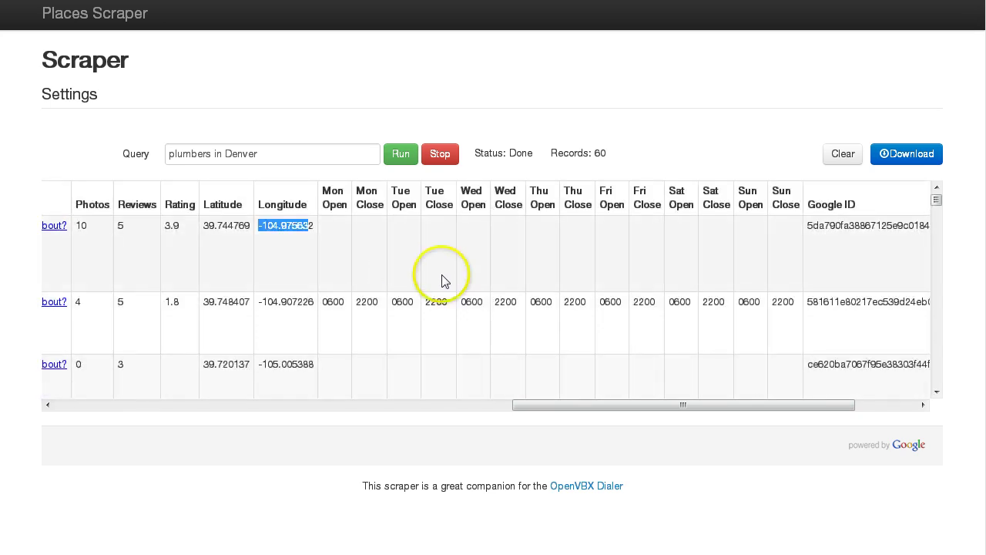
scroll(363, 304, "down", 1)
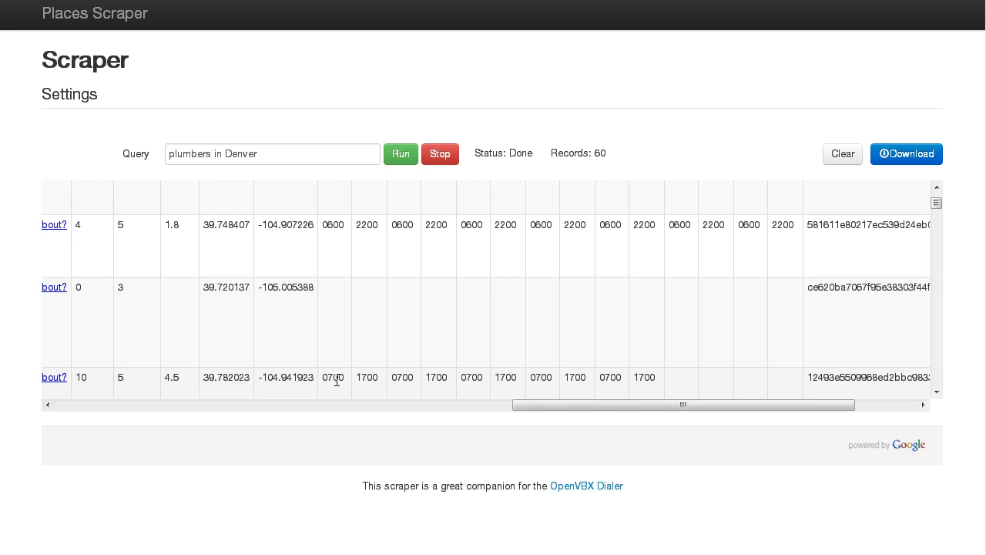
scroll(359, 305, "up", 2)
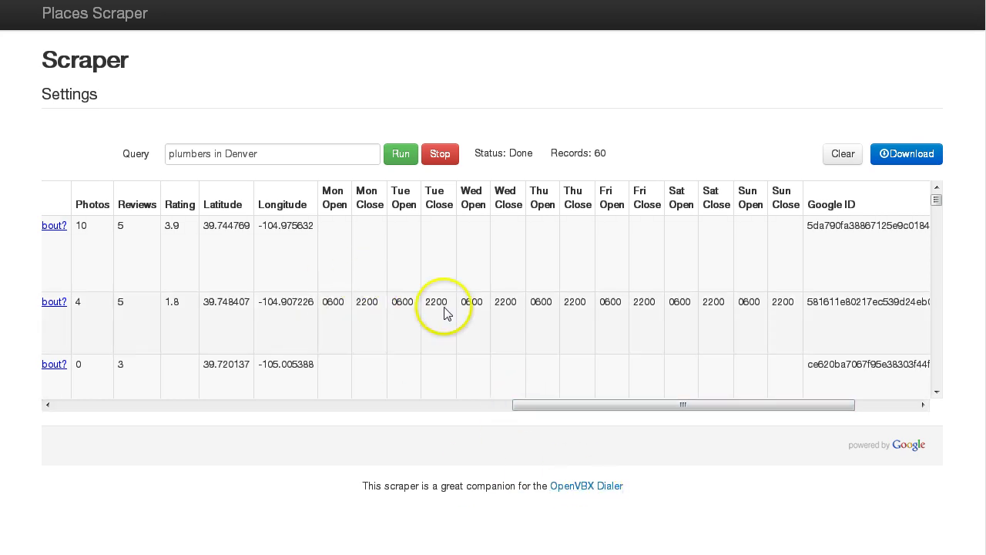
Inspect the Google ID and Query columns at the end of the results table
left_click_drag(740, 407, 896, 387)
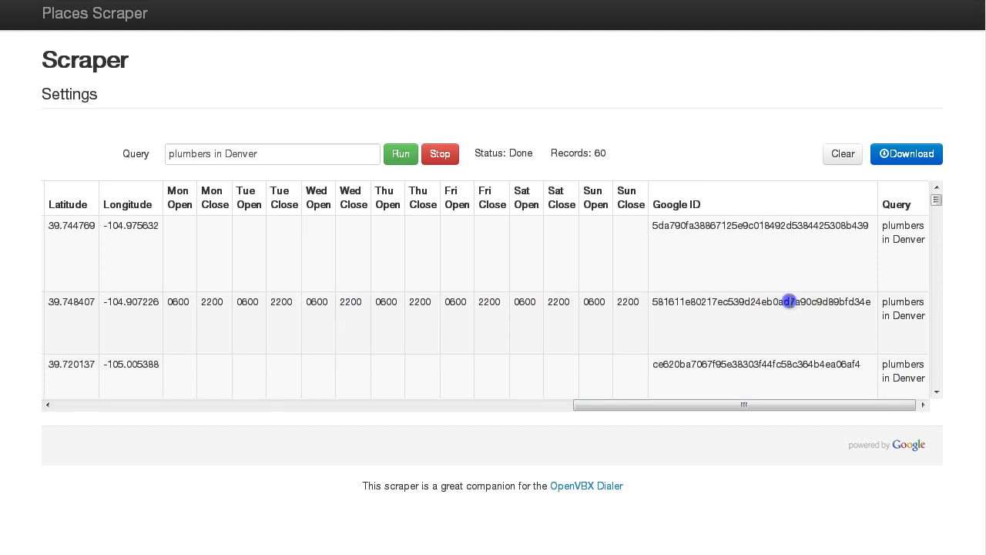
double_click(789, 301)
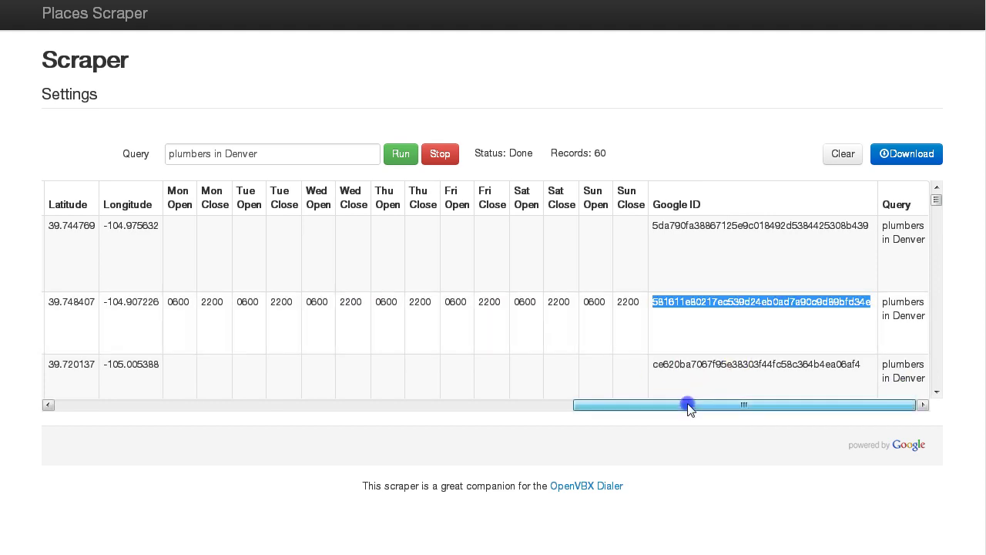
left_click(746, 390)
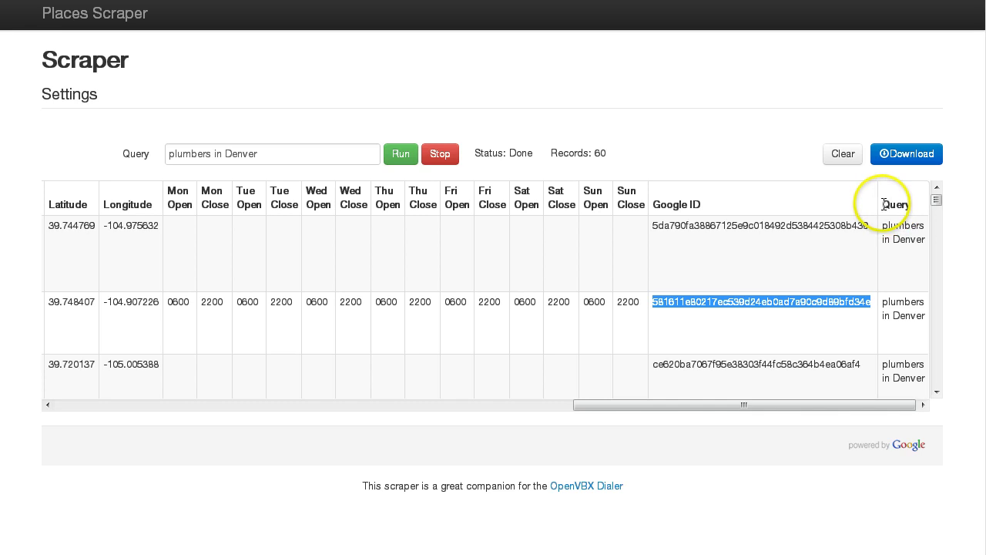
left_click(925, 239)
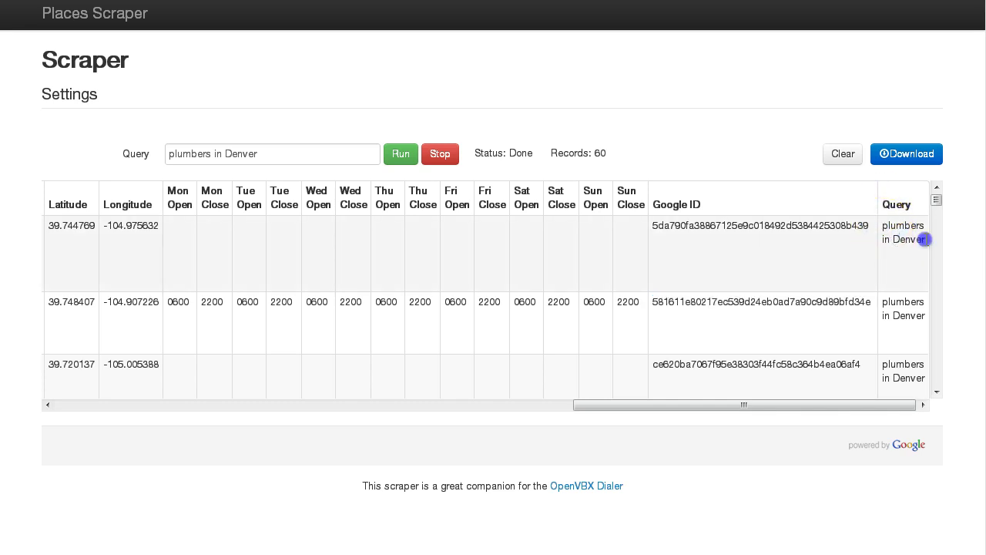
Change the query to "plumbers in Colorado Springs, CO" and run the scraper again
left_click_drag(775, 406, 135, 409)
double_click(246, 153)
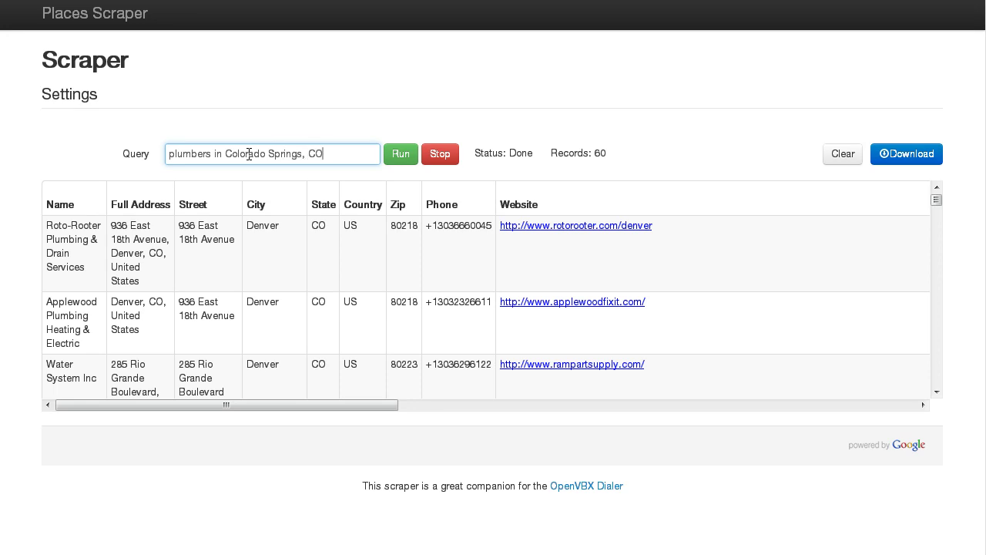
left_click(403, 156)
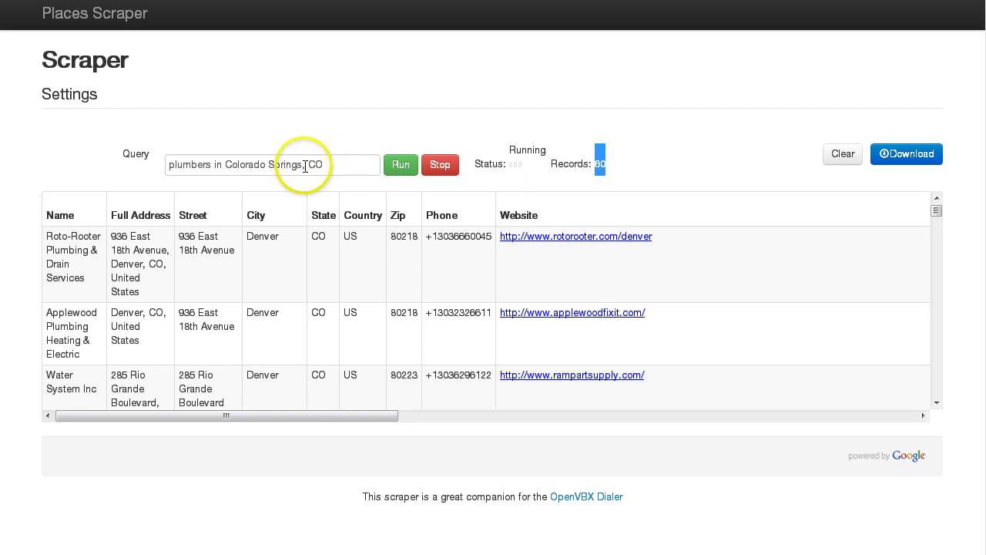
Examine the City column down the scraped Denver plumber records to see which surrounding towns are included
triple_click(193, 165)
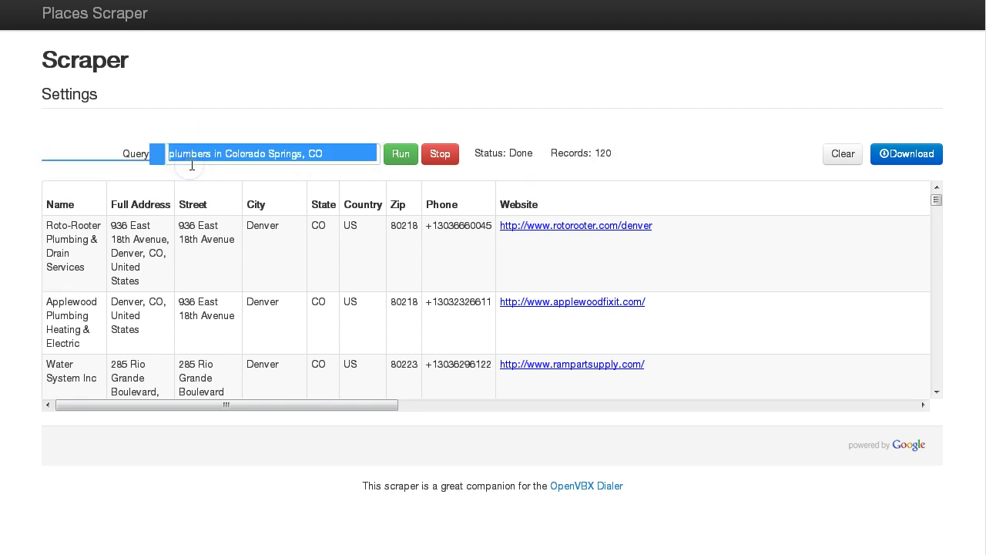
left_click(209, 149)
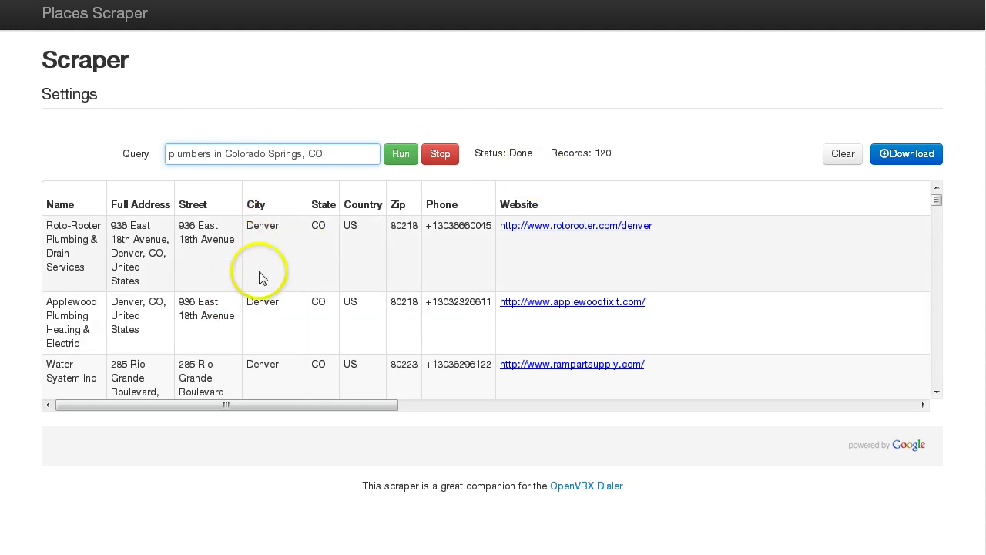
scroll(269, 262, "down", 2)
scroll(268, 264, "down", 15)
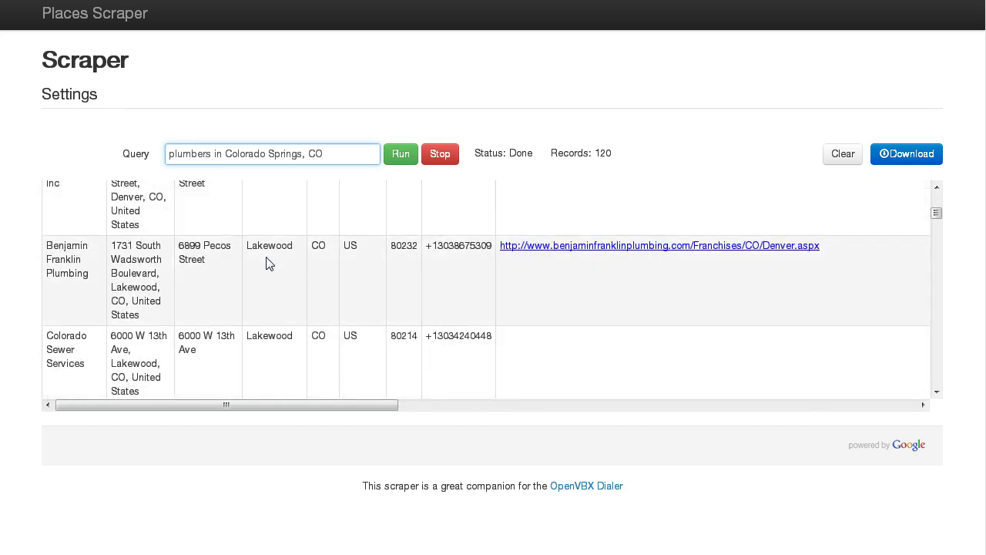
double_click(266, 246)
double_click(274, 336)
scroll(272, 334, "down", 2)
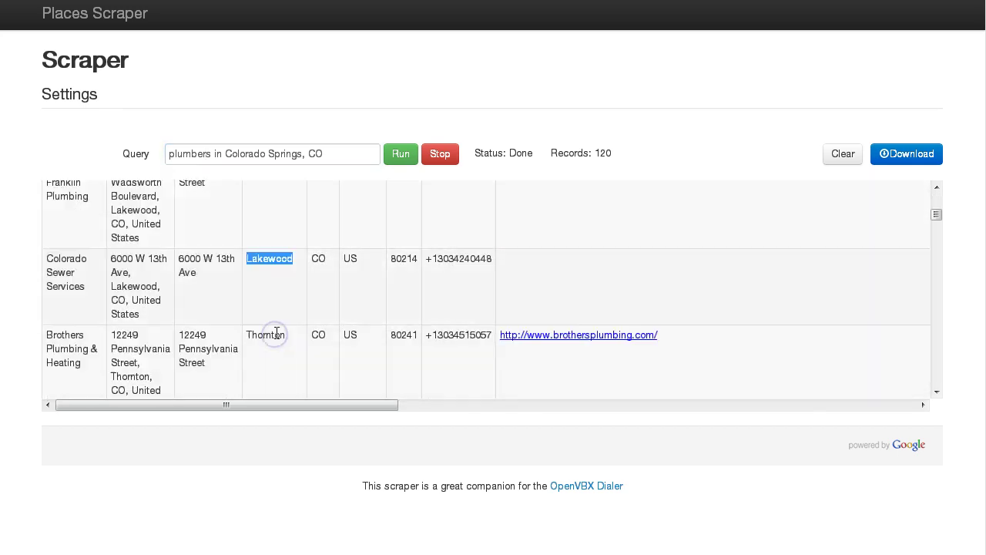
double_click(267, 336)
scroll(267, 335, "down", 2)
scroll(267, 334, "down", 2)
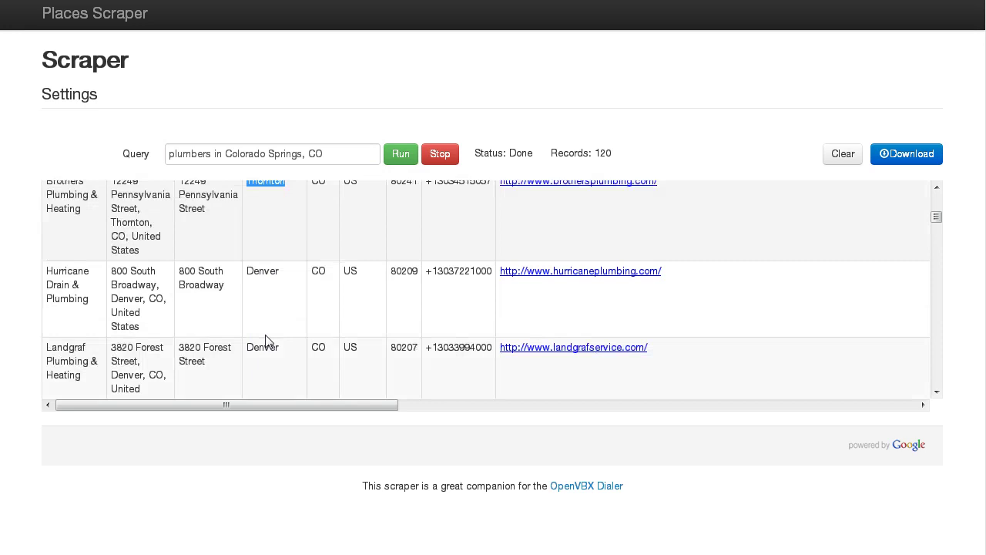
scroll(268, 338, "down", 5)
scroll(268, 337, "down", 6)
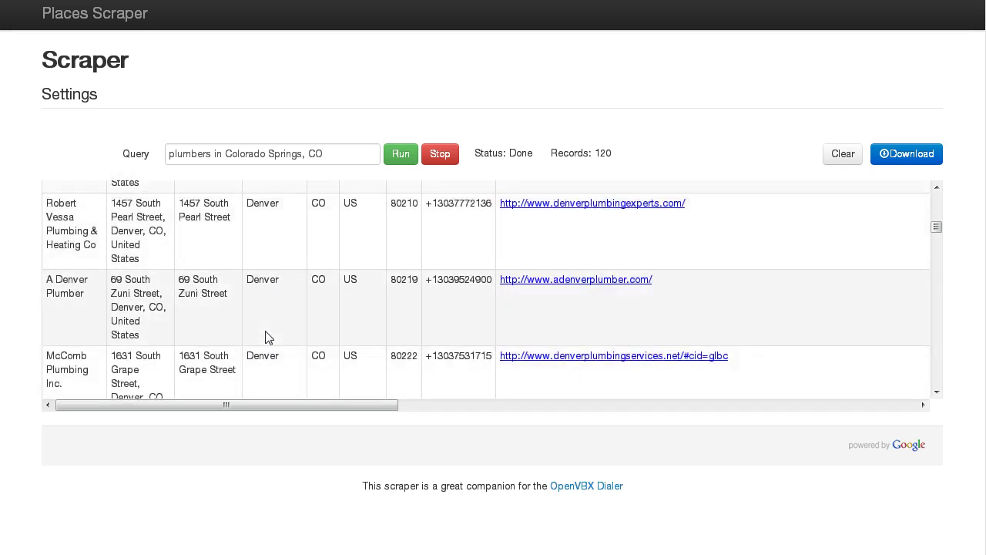
left_click(272, 302)
scroll(273, 302, "down", 6)
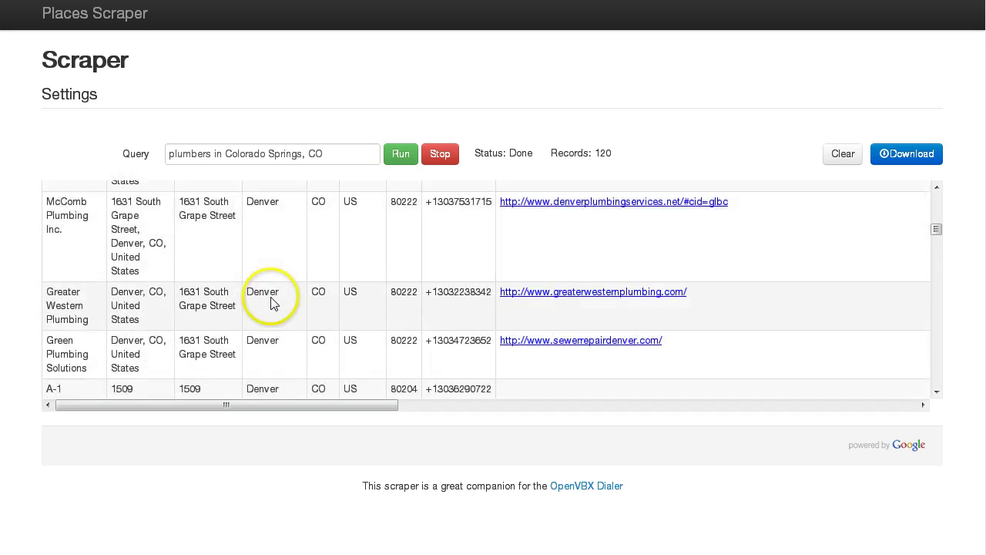
scroll(271, 304, "down", 6)
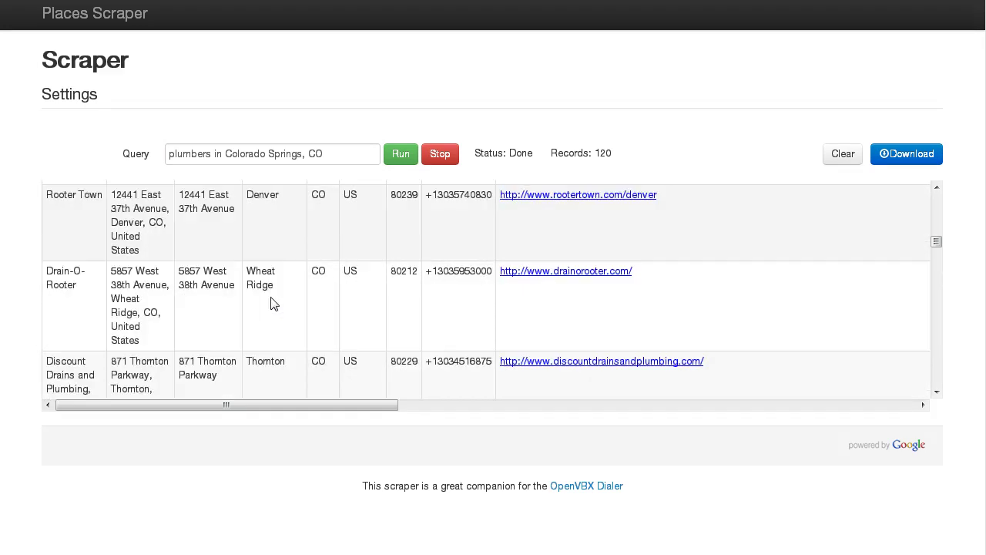
scroll(274, 285, "down", 6)
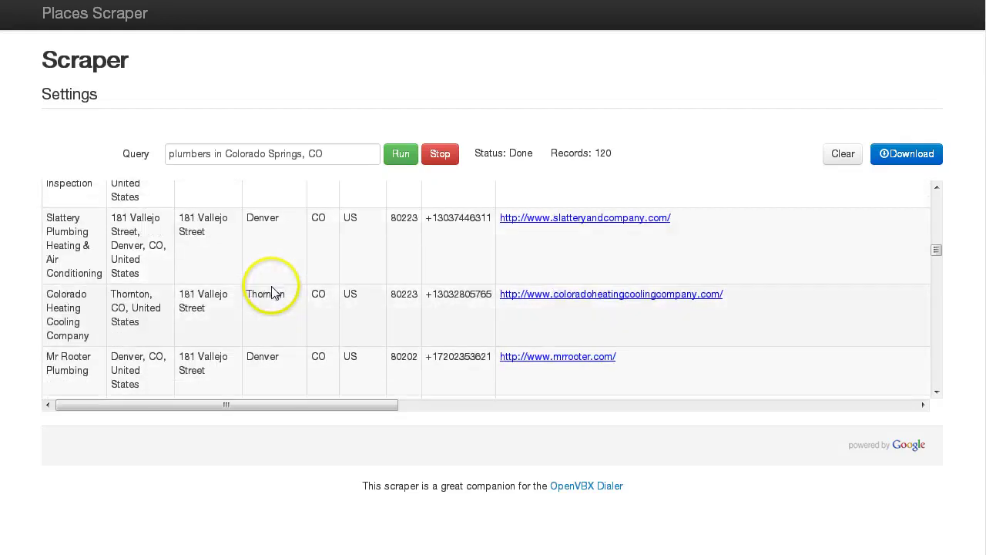
scroll(282, 239, "down", 8)
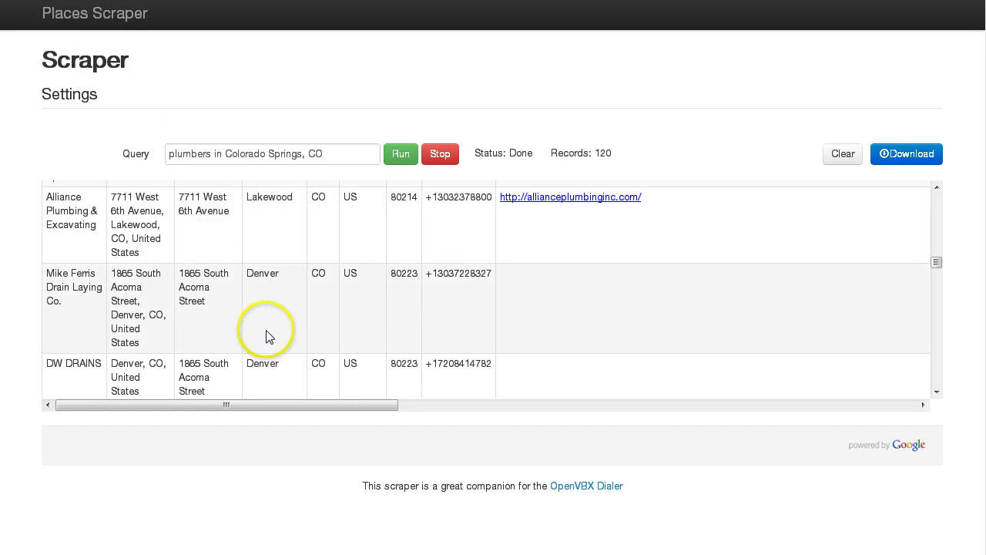
scroll(268, 333, "down", 6)
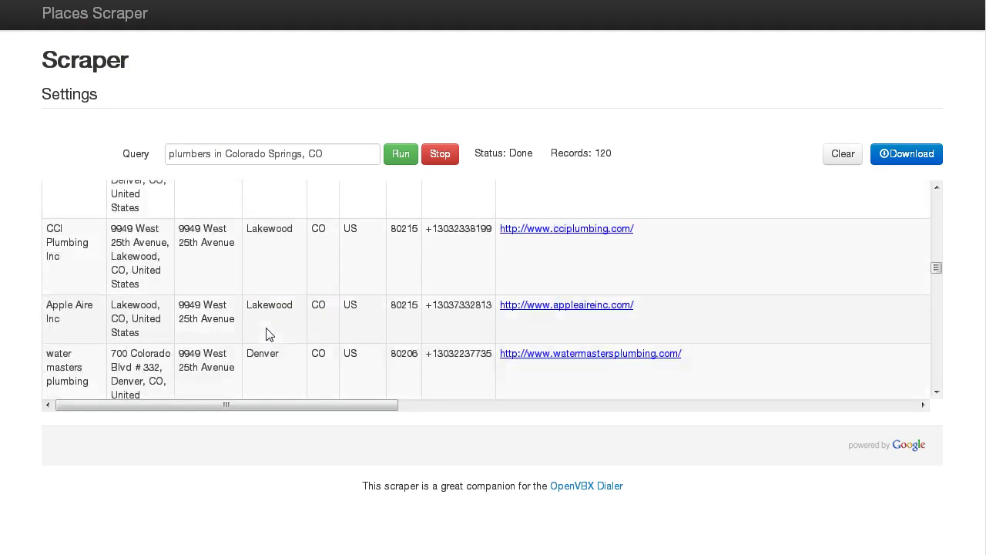
Change the query to "plumbers in 80903" and run the scraper again
scroll(269, 271, "up", 3)
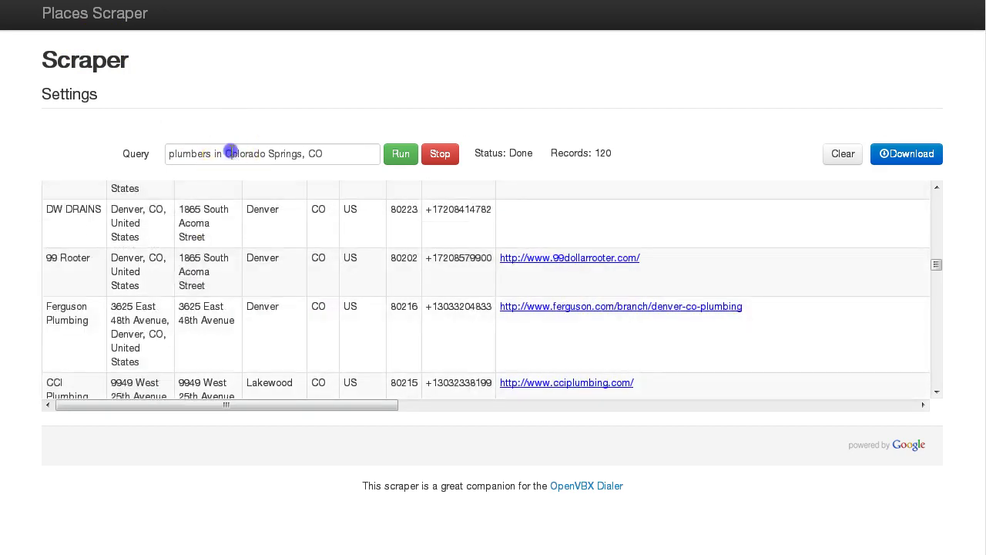
left_click(225, 154)
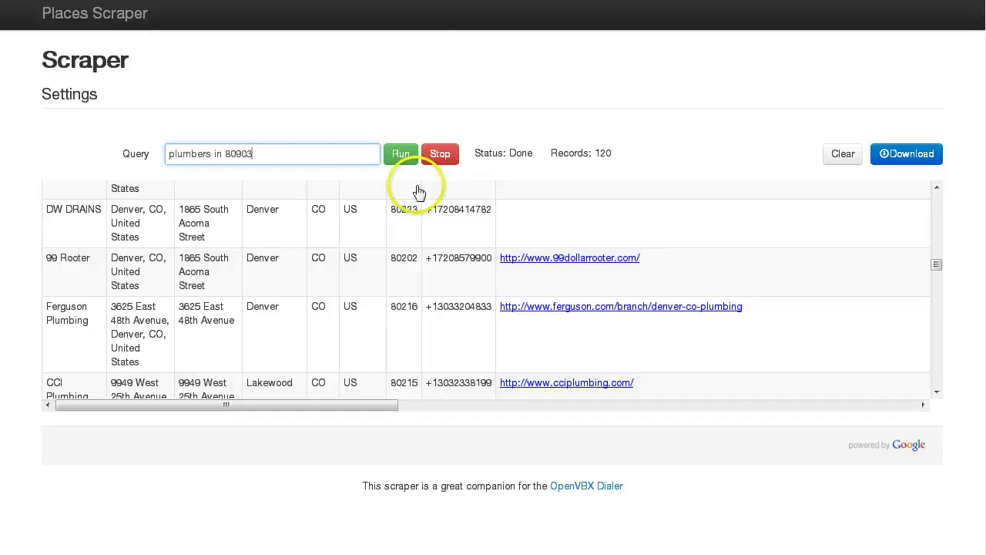
left_click(405, 158)
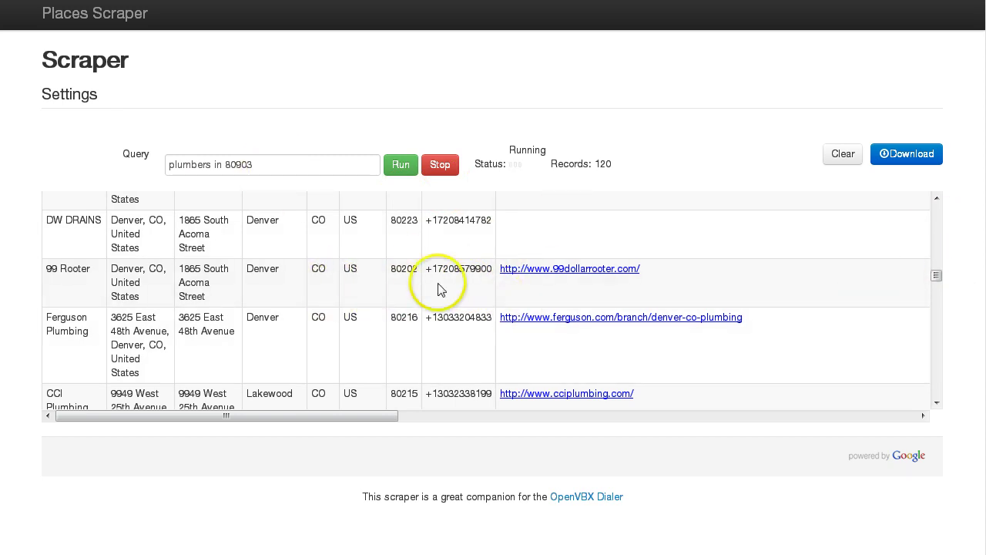
Examine the city and zip code values of the Colorado Springs records and compare them with the queried zip code
scroll(337, 331, "down", 10)
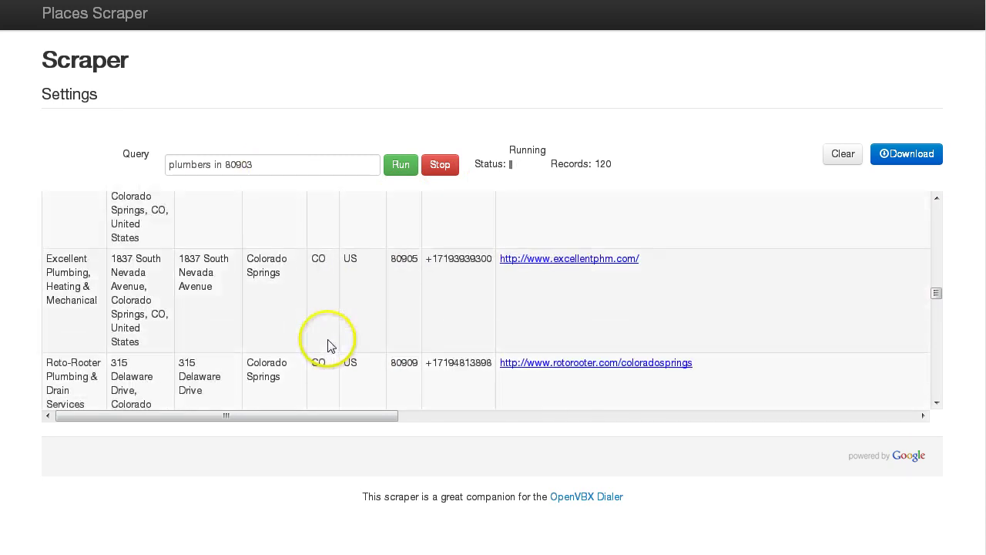
left_click(936, 282)
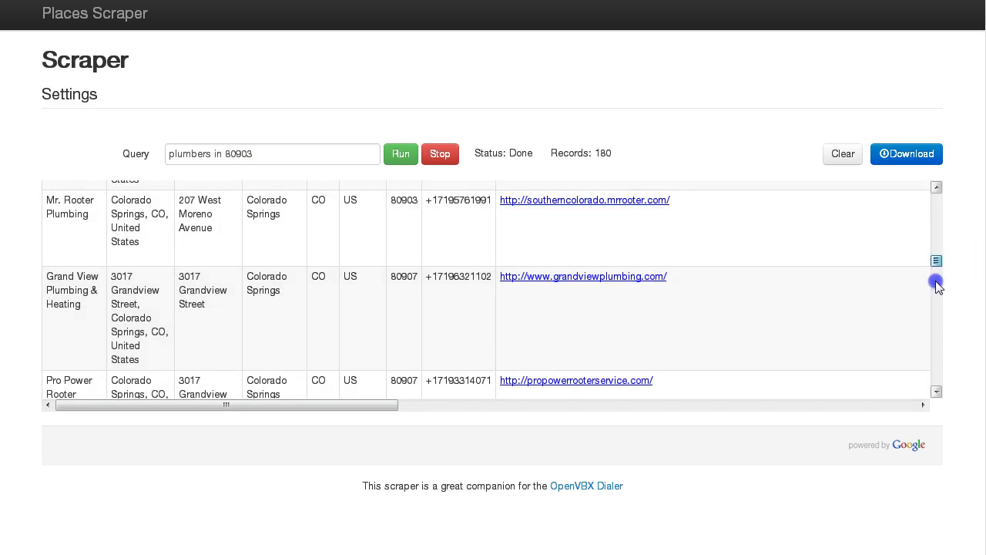
left_click_drag(936, 283, 936, 390)
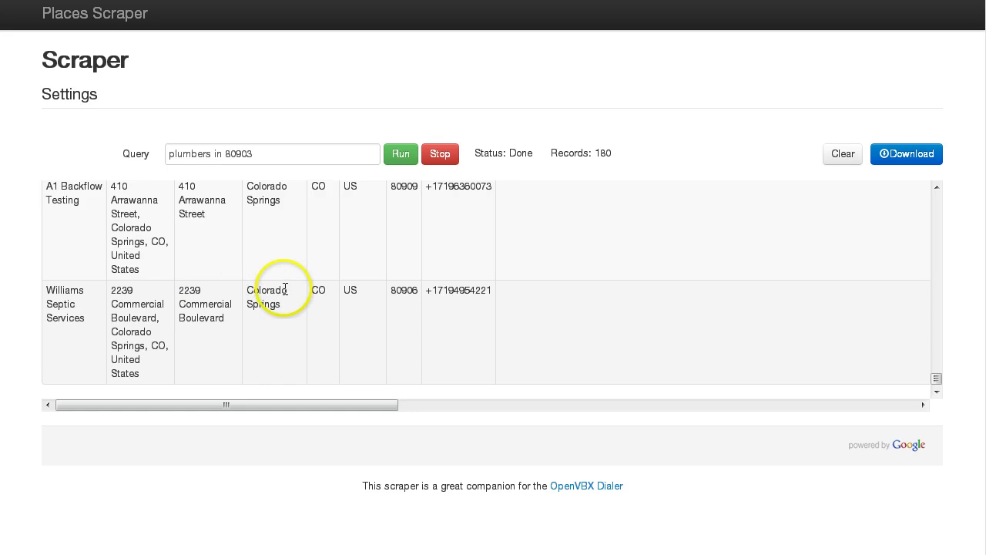
scroll(327, 305, "up", 10)
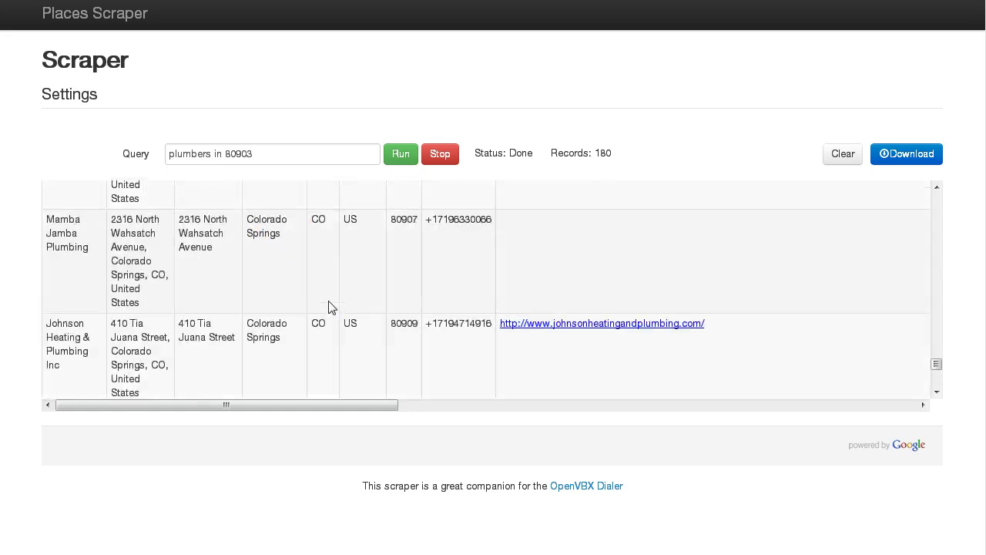
scroll(328, 307, "up", 10)
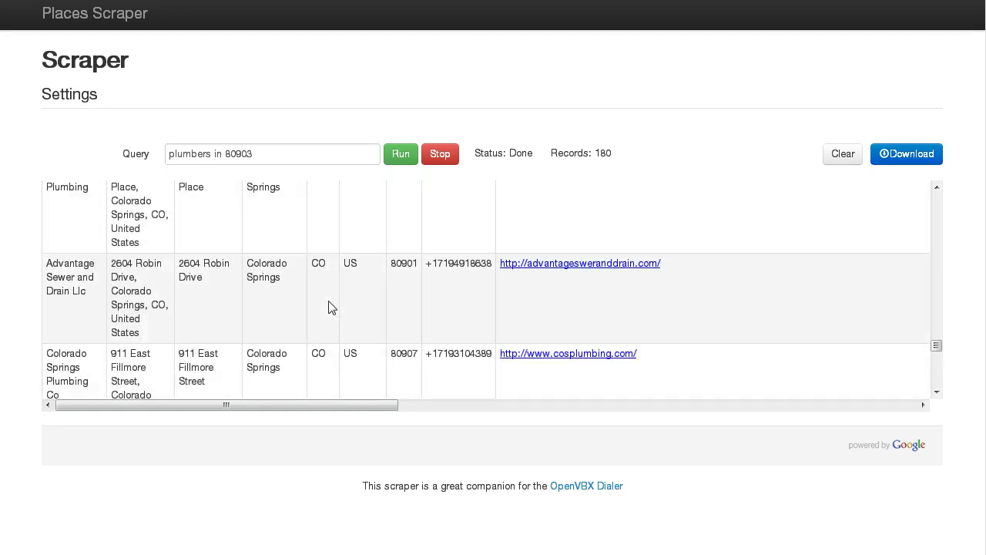
scroll(331, 305, "down", 1)
left_click(404, 380)
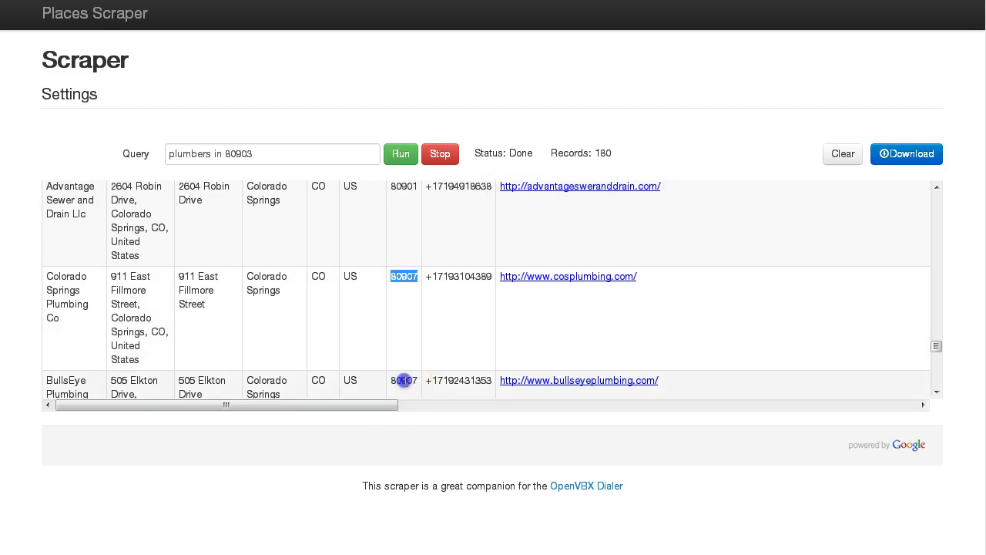
left_click(261, 159)
left_click(261, 151)
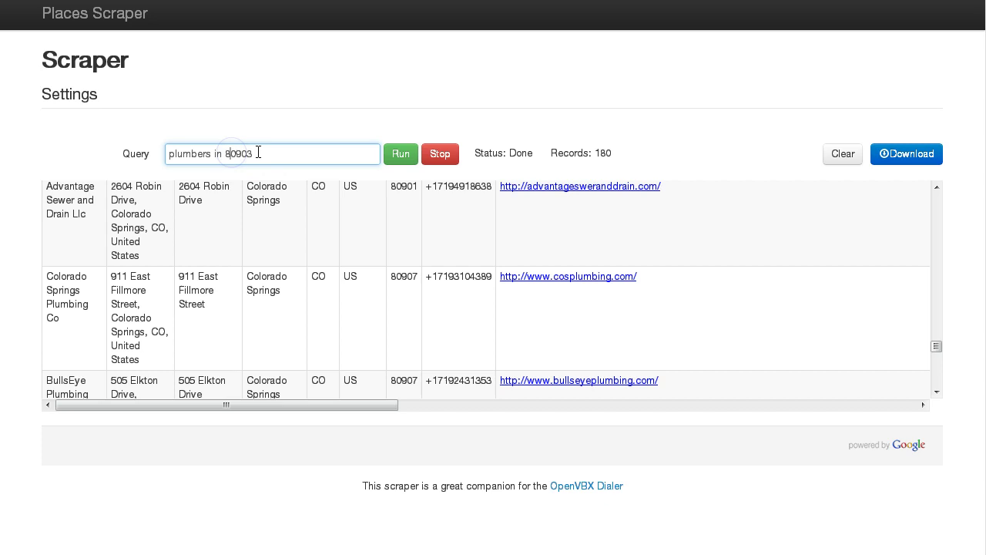
Download the scraped records as a CSV file and open download (40).csv in Excel
left_click(911, 161)
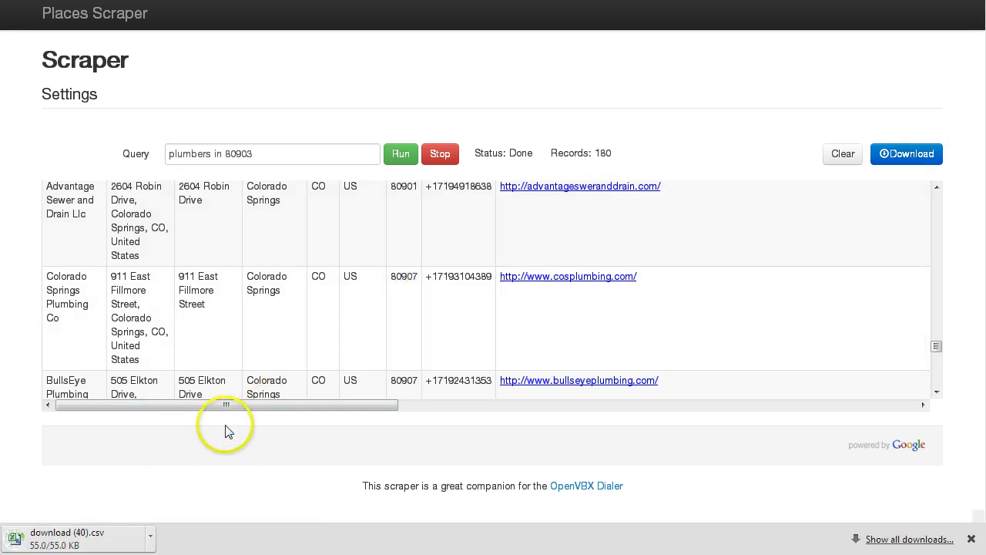
left_click(65, 541)
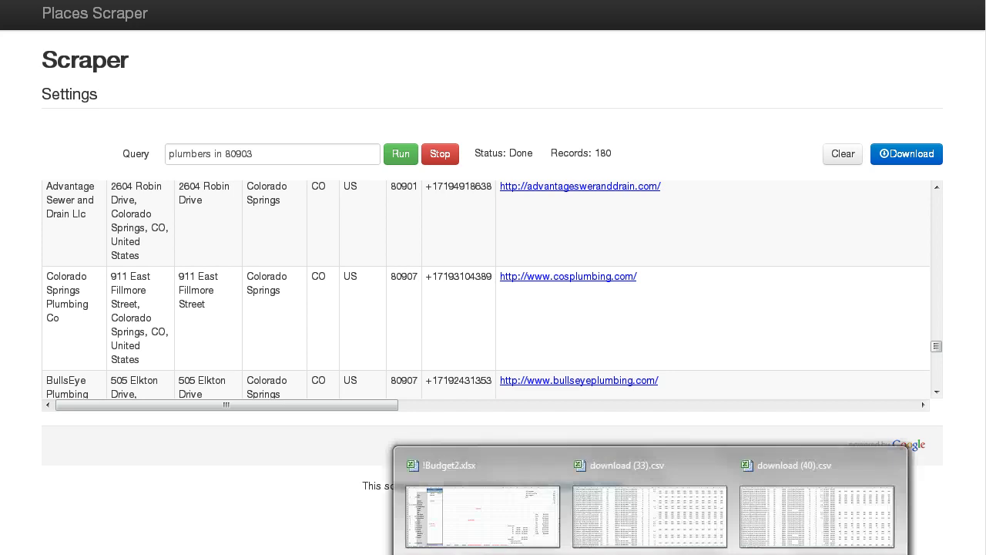
left_click(753, 520)
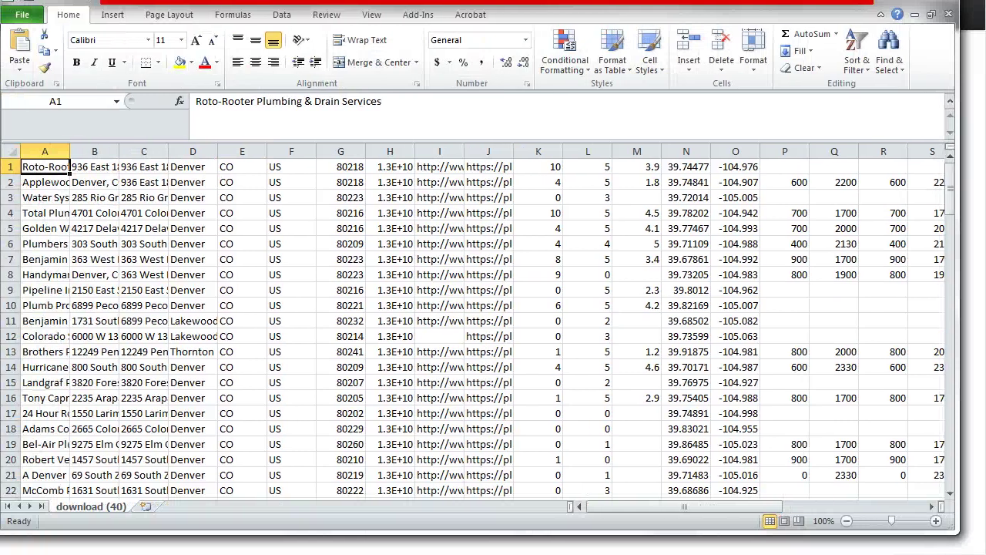
Review the full address, street, city, state, country and zip cells of the first record in the spreadsheet
left_click(104, 168)
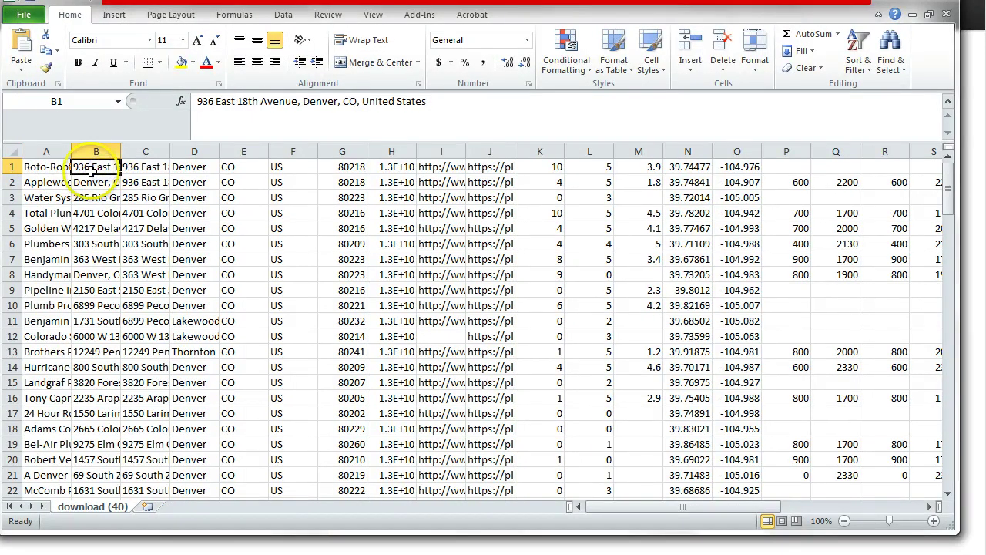
left_click(137, 167)
left_click(186, 168)
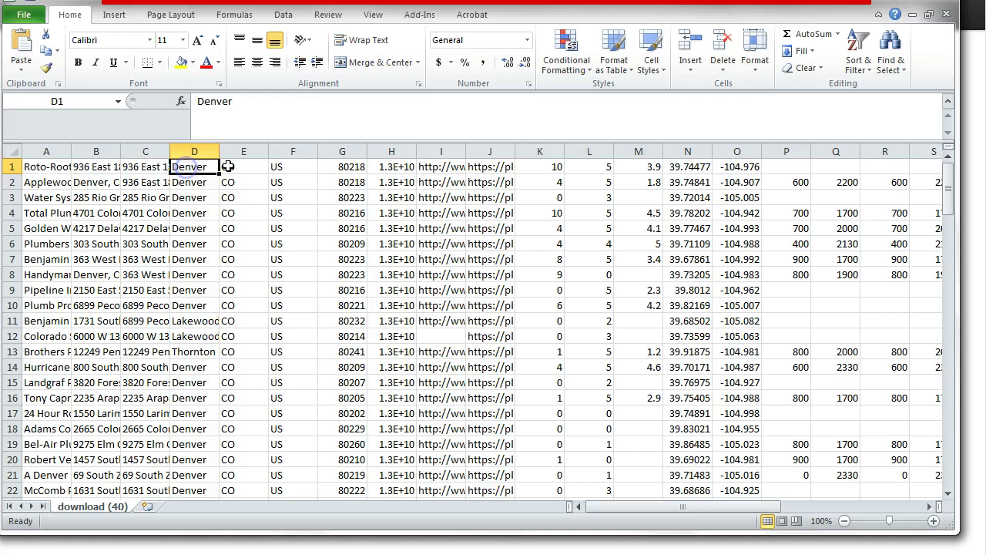
left_click(229, 166)
left_click(279, 168)
left_click(343, 168)
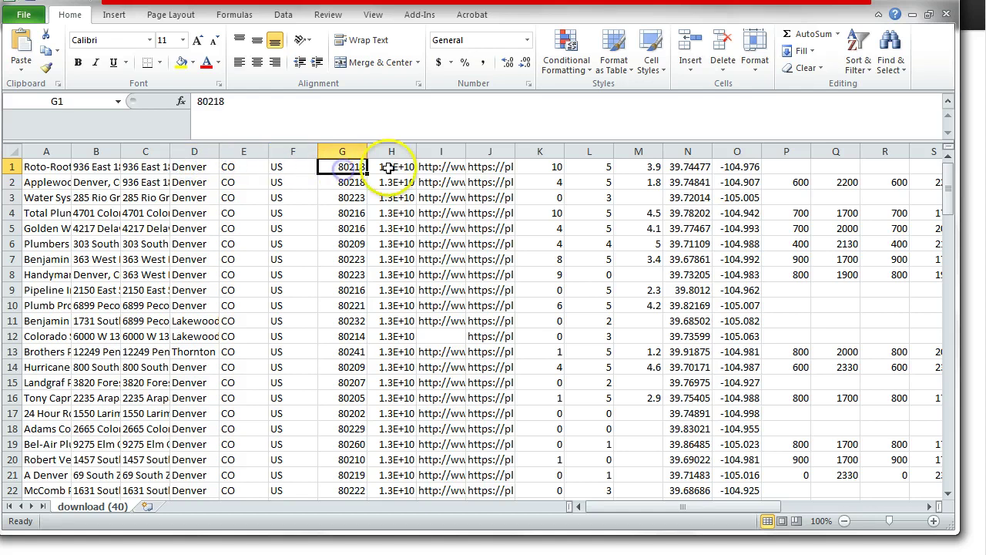
Widen column H so the phone numbers display in full
left_click(393, 167)
left_click_drag(417, 150, 452, 150)
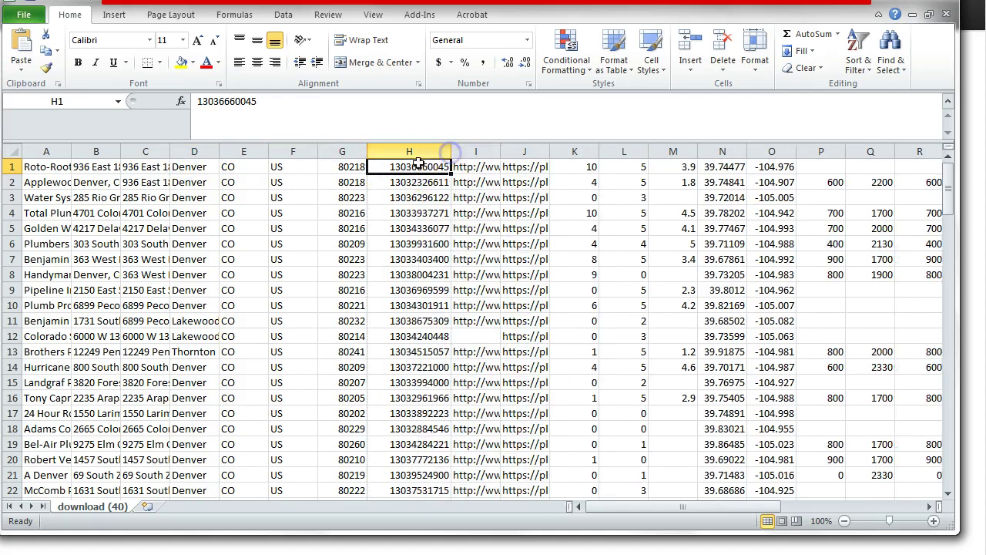
left_click(404, 182)
Review the website, photo, review, rating, coordinate and opening-hours columns in the spreadsheet
left_click(491, 168)
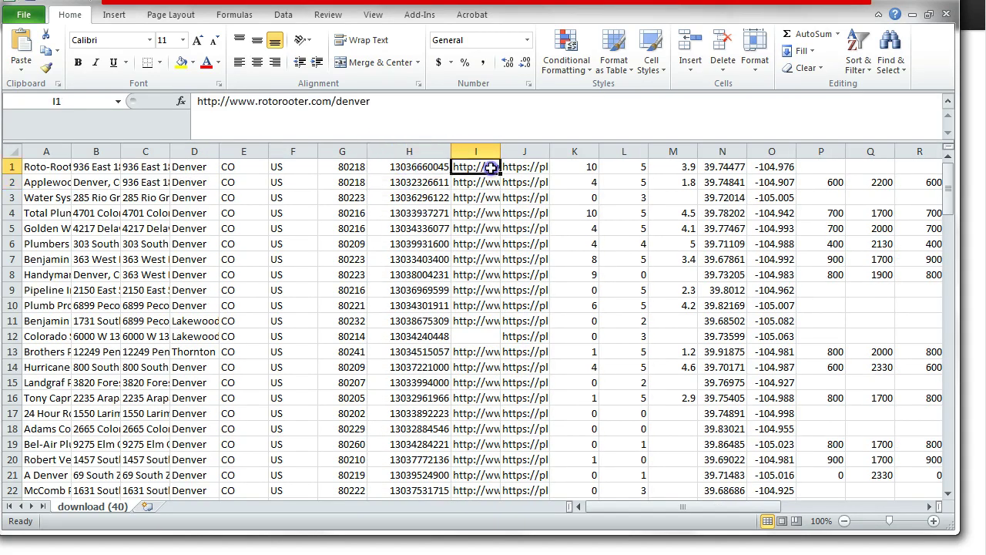
left_click(578, 169)
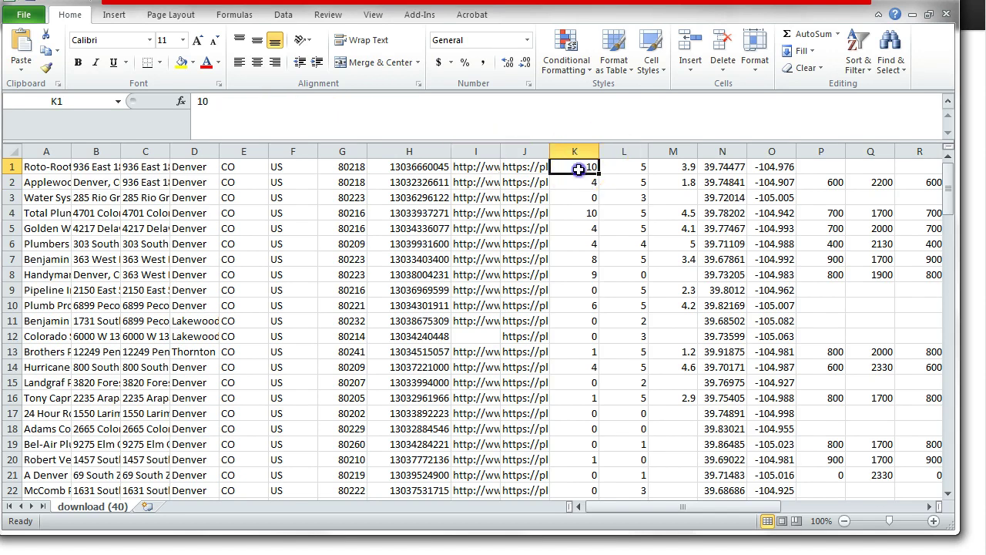
left_click(630, 165)
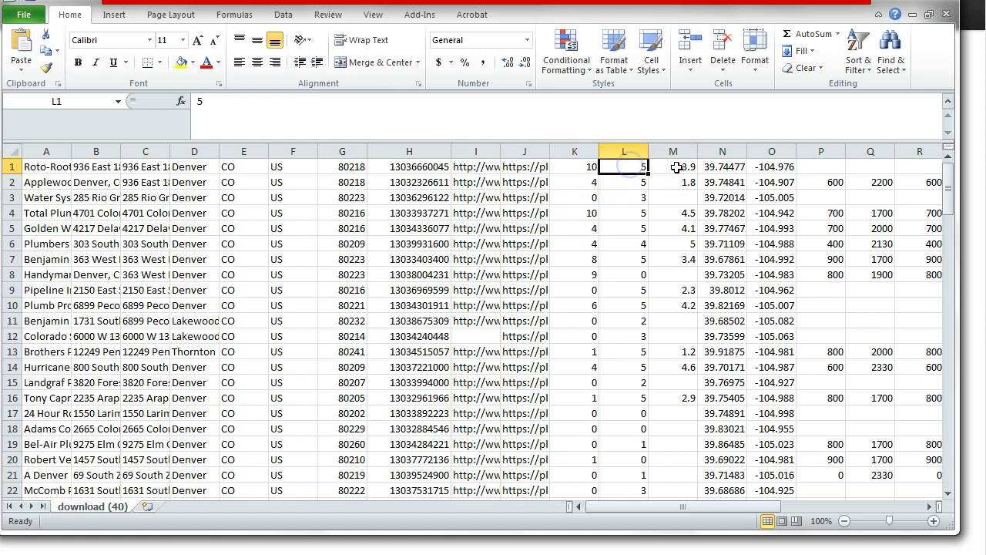
left_click(677, 165)
left_click(718, 168)
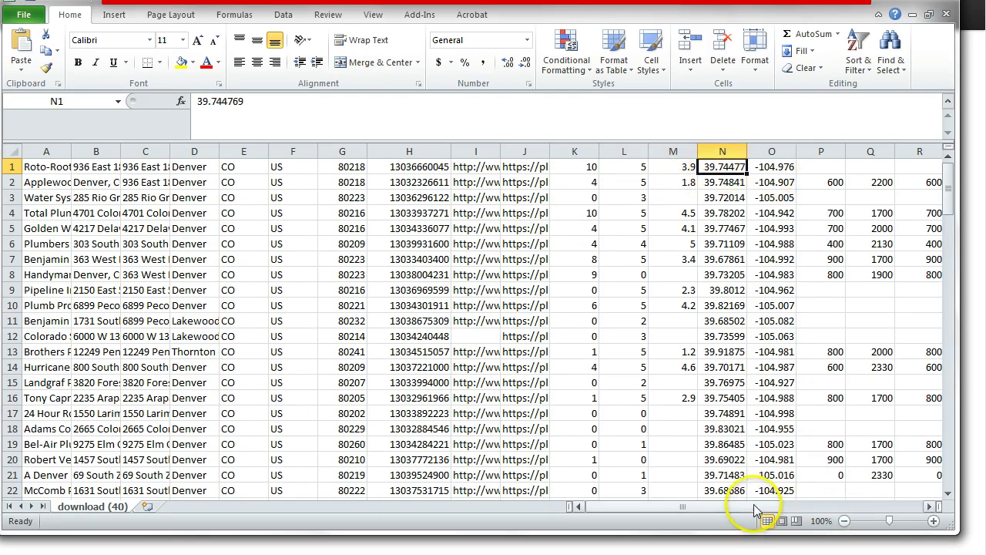
left_click_drag(757, 509, 838, 507)
left_click(404, 181)
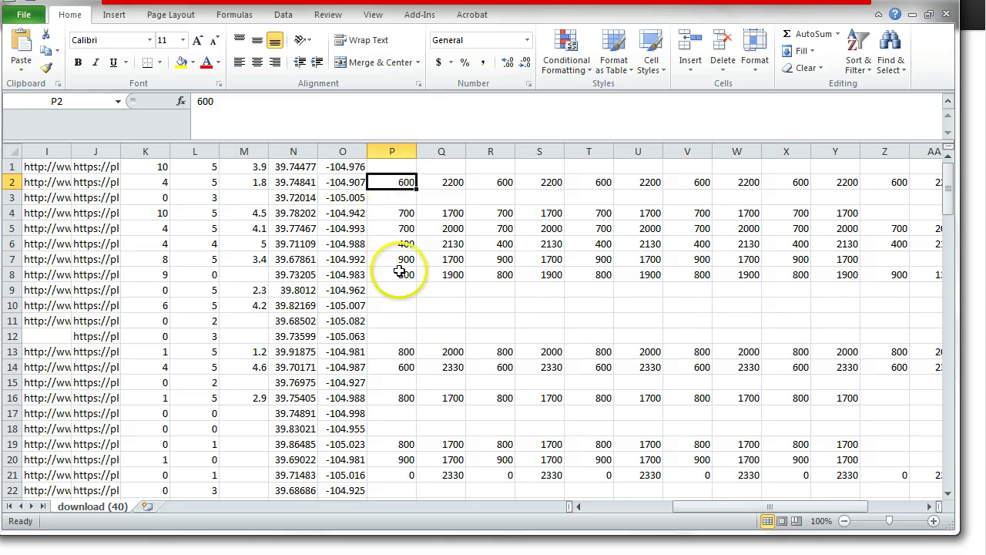
Select the whole worksheet and look through the records further down
left_click(13, 150)
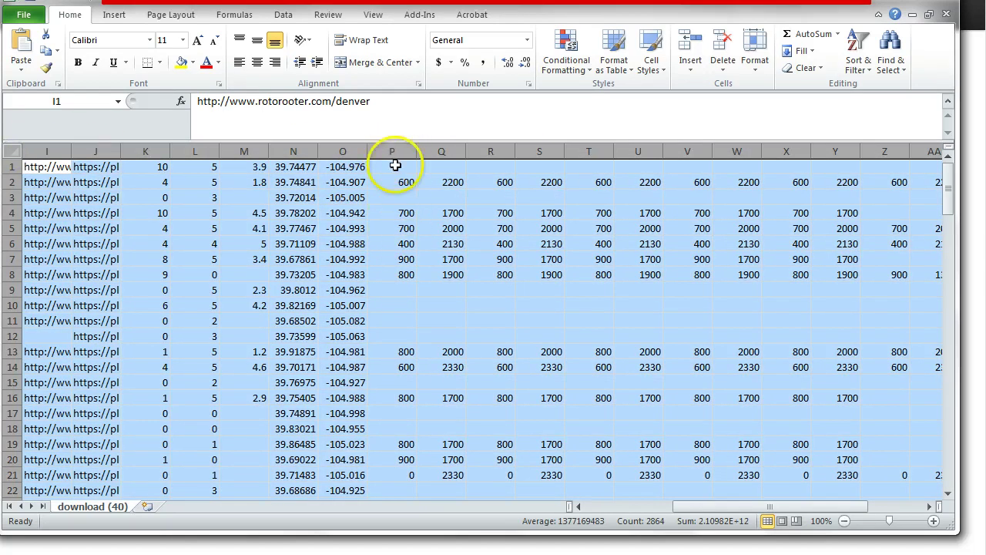
scroll(398, 264, "down", 7)
scroll(398, 264, "down", 6)
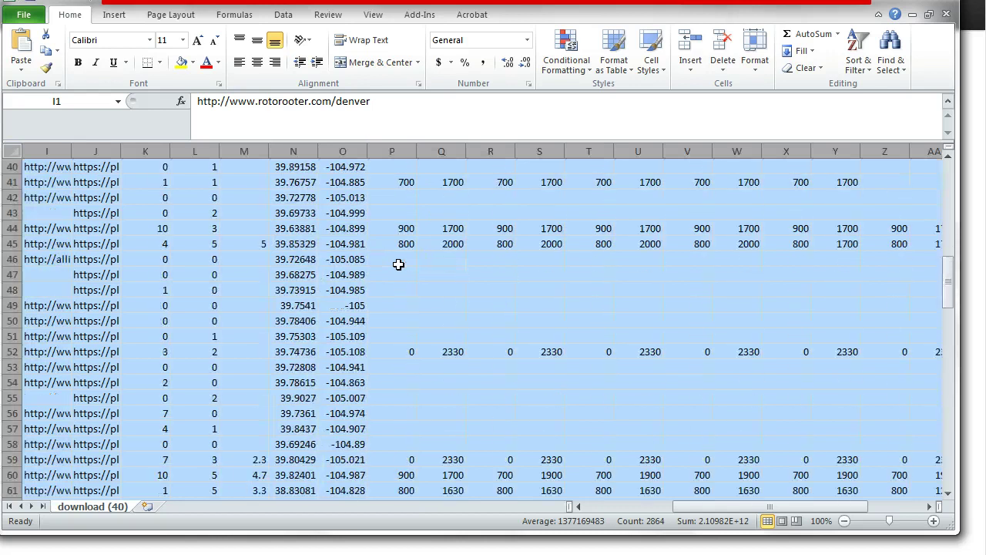
Return to the first records and examine the opening-hours cells from column P onward, selecting P9:Z12 and the cells in rows 11 and 12
scroll(398, 265, "down", 7)
scroll(399, 265, "up", 20)
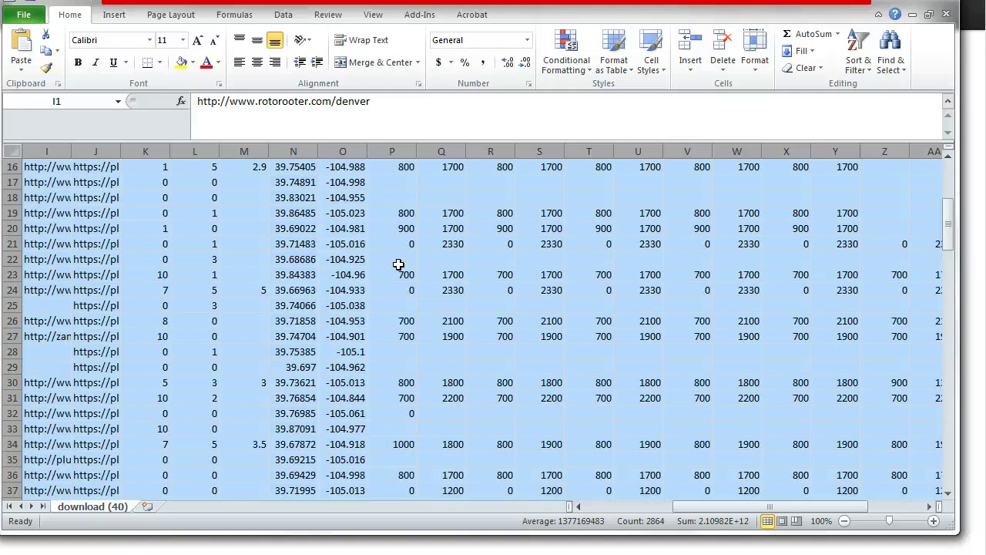
left_click(405, 259)
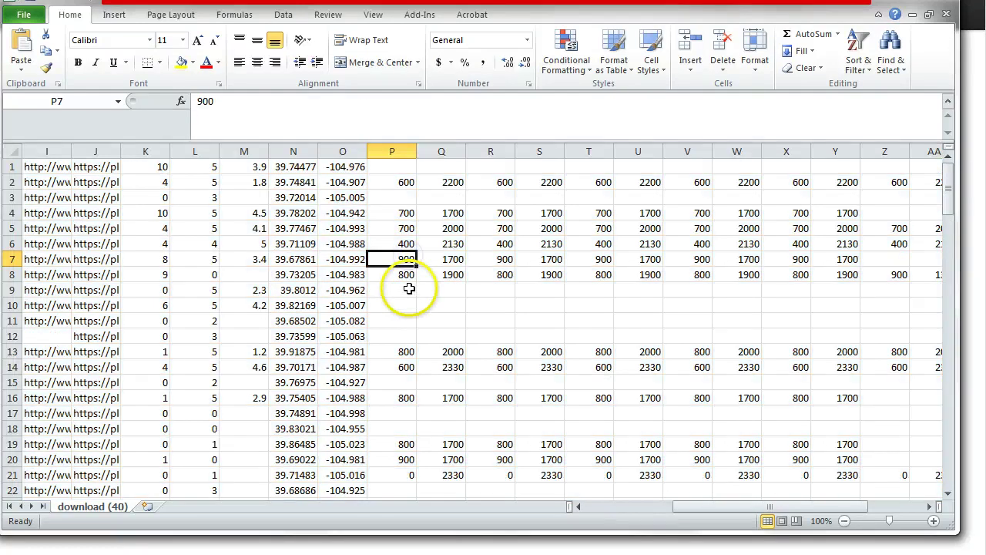
left_click_drag(410, 288, 874, 336)
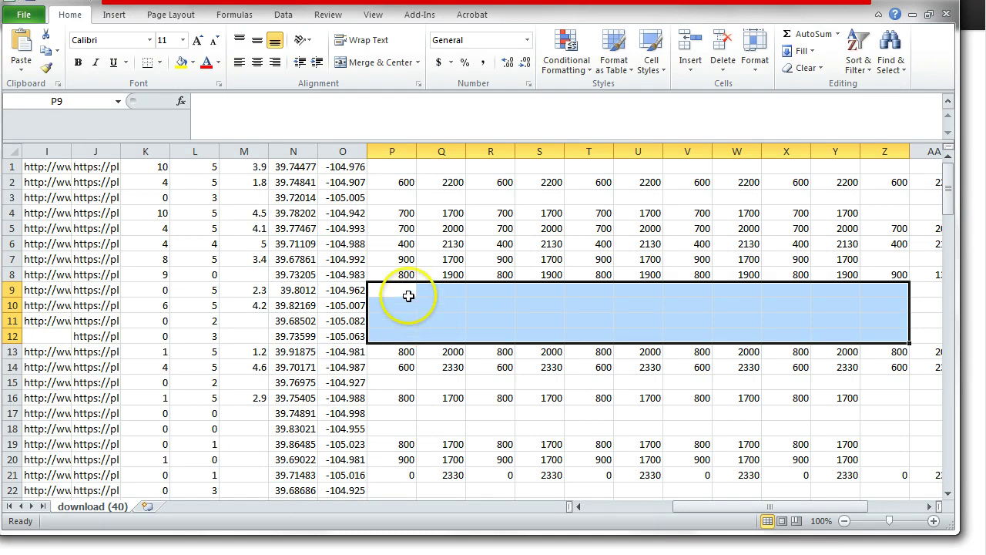
left_click(396, 318)
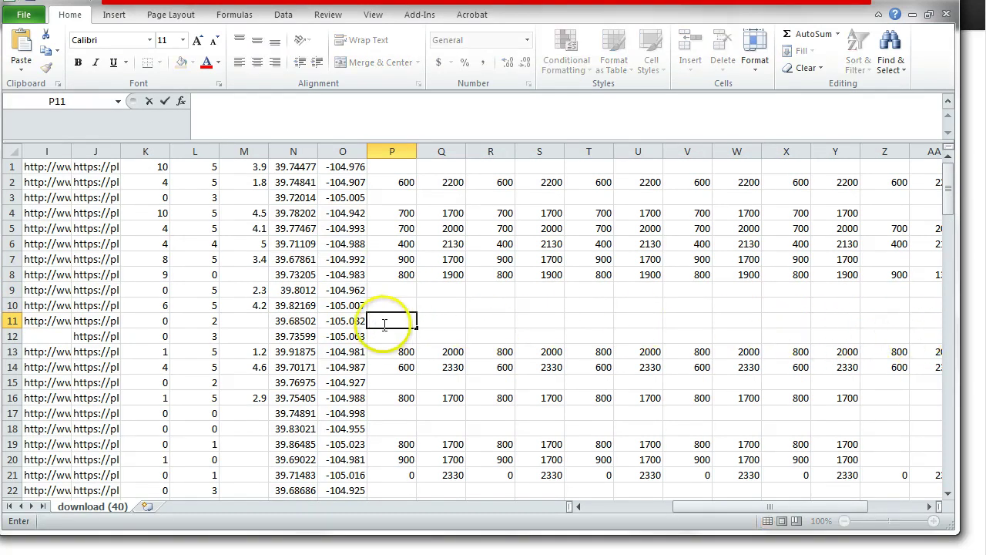
key("Return")
left_click_drag(385, 321, 590, 332)
Go back to the first columns and check the business names in cells A12 and A1
left_click_drag(767, 507, 632, 511)
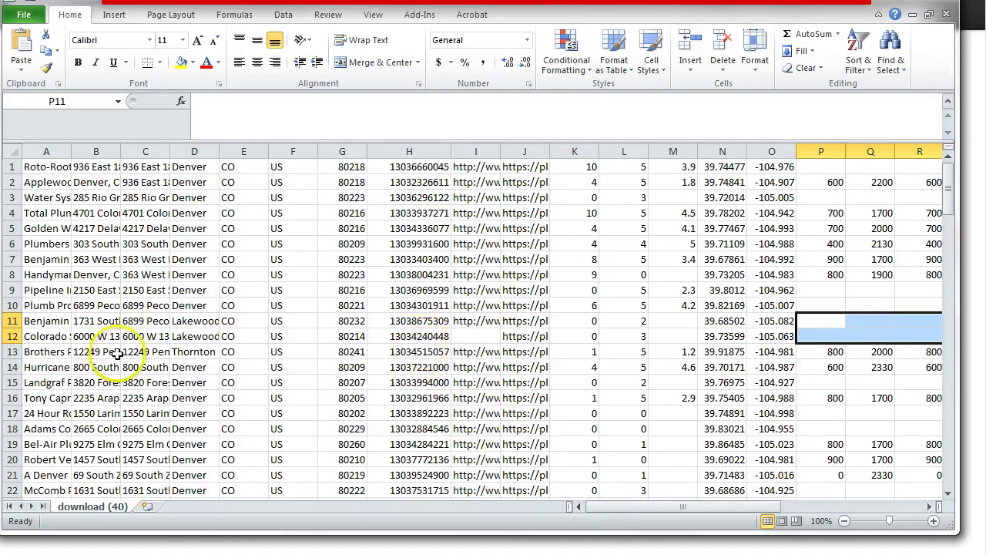
left_click(39, 336)
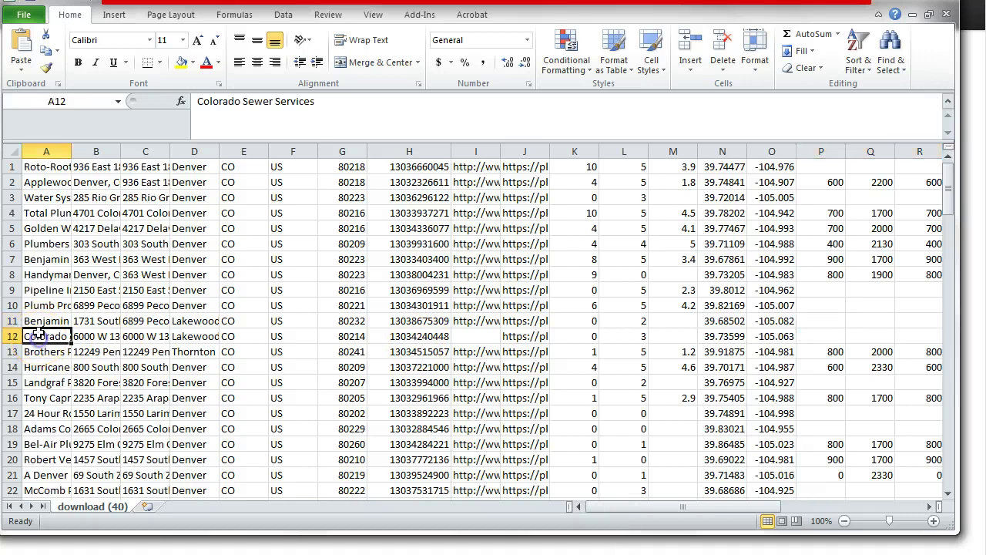
left_click(58, 168)
Switch to the Places Scraper and select the zip code 80903 in the query
key("alt+Tab")
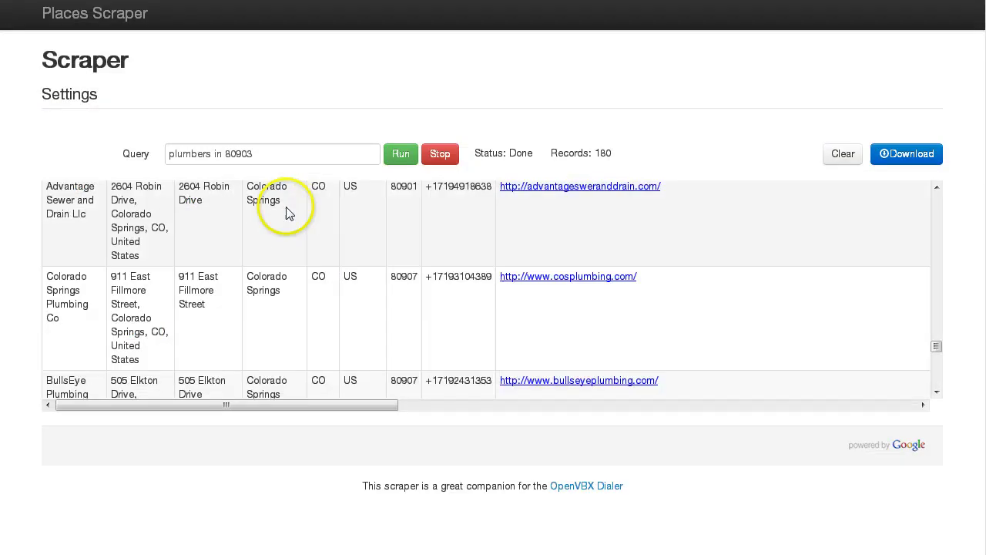
left_click(269, 155)
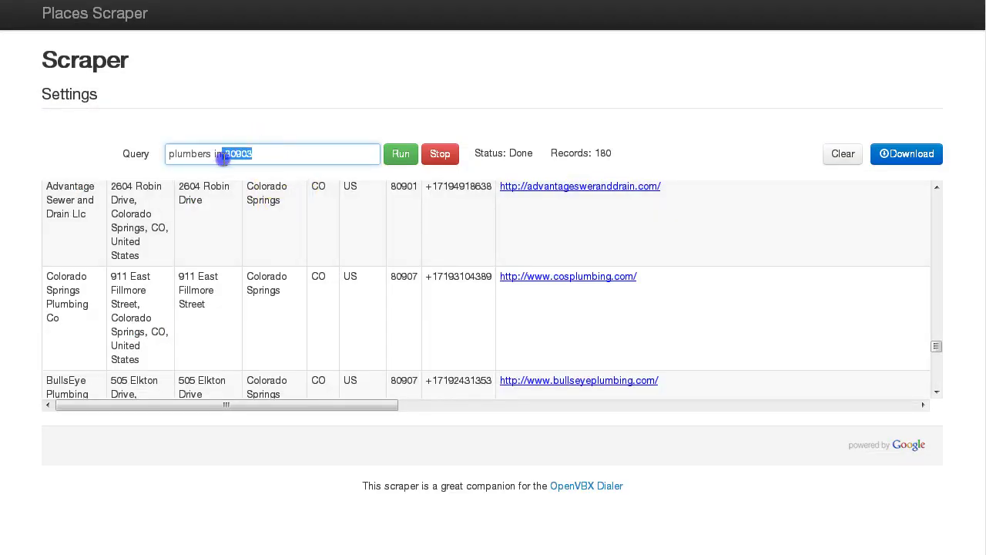